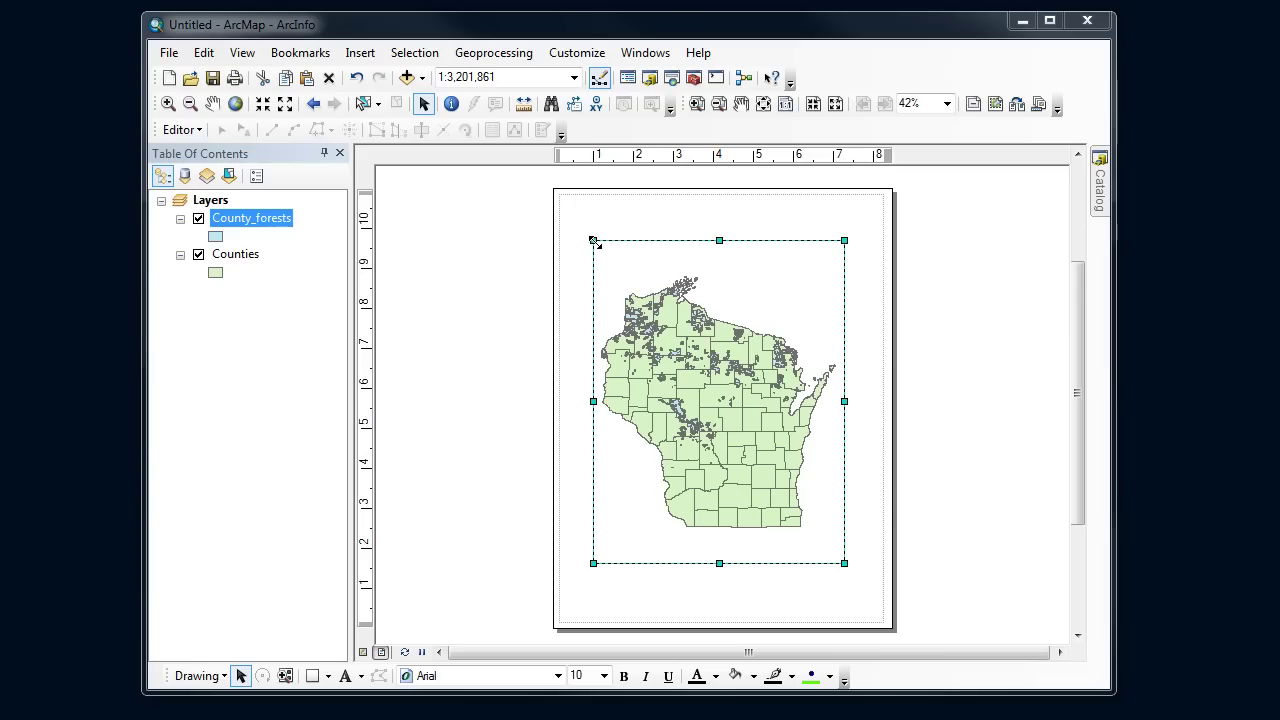
Stretch the data frame's top-left and bottom-right corners out to the page margins.
drag(593, 241, 567, 203)
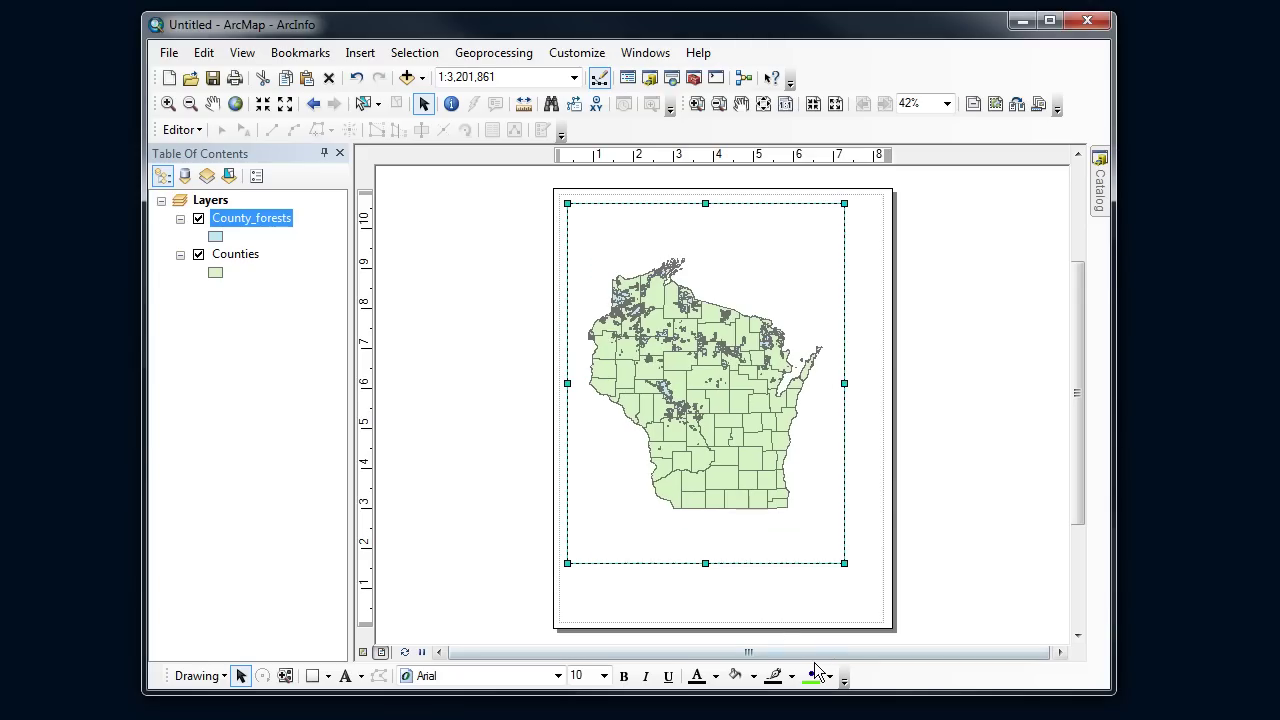
drag(845, 563, 879, 618)
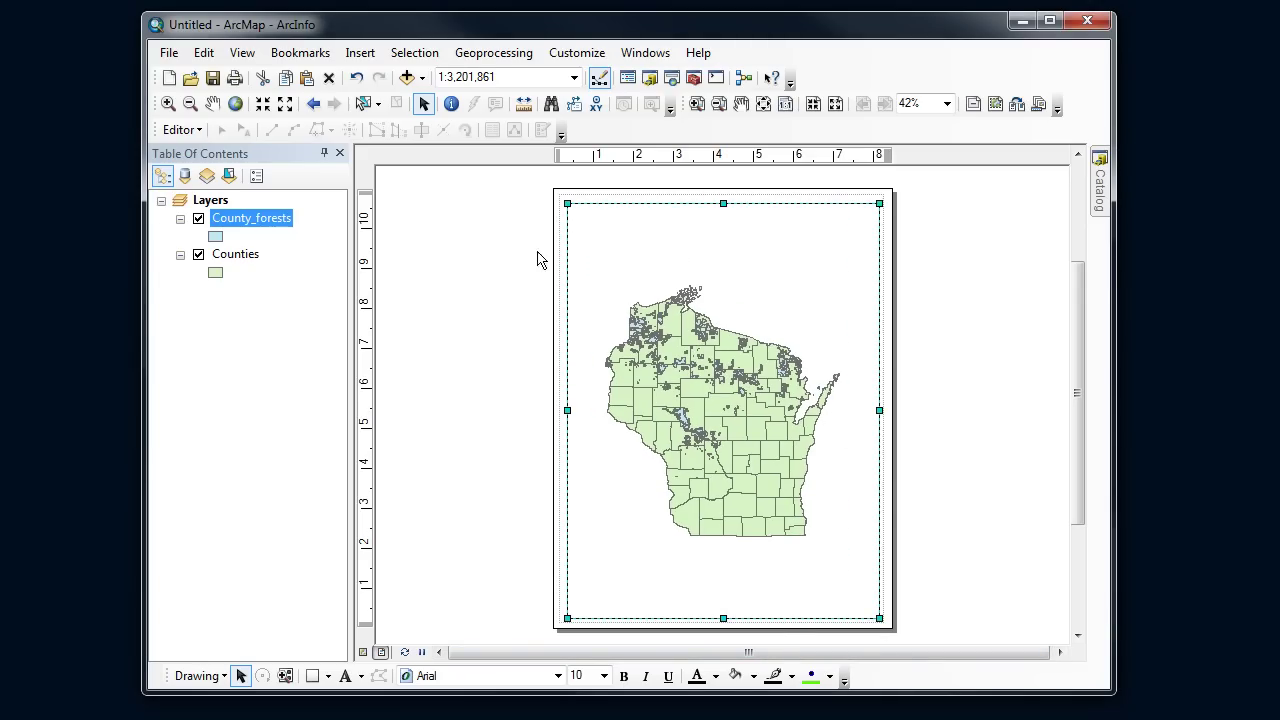
click(968, 418)
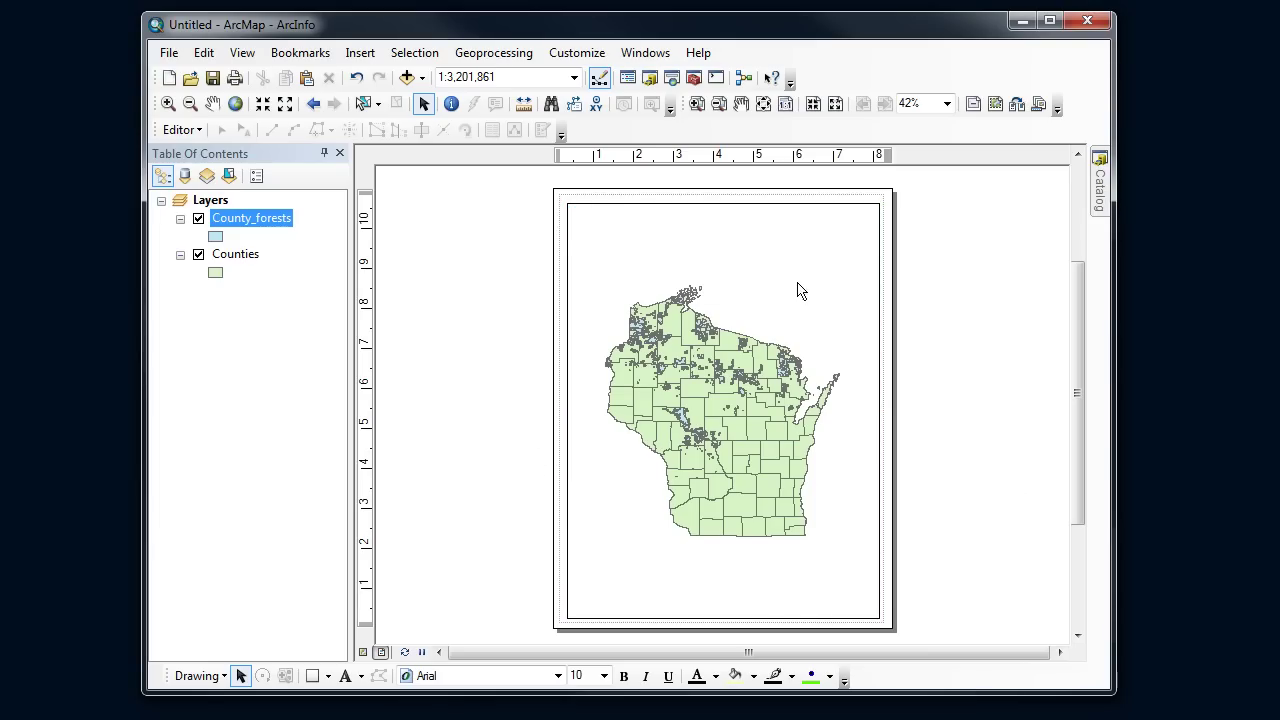
click(708, 443)
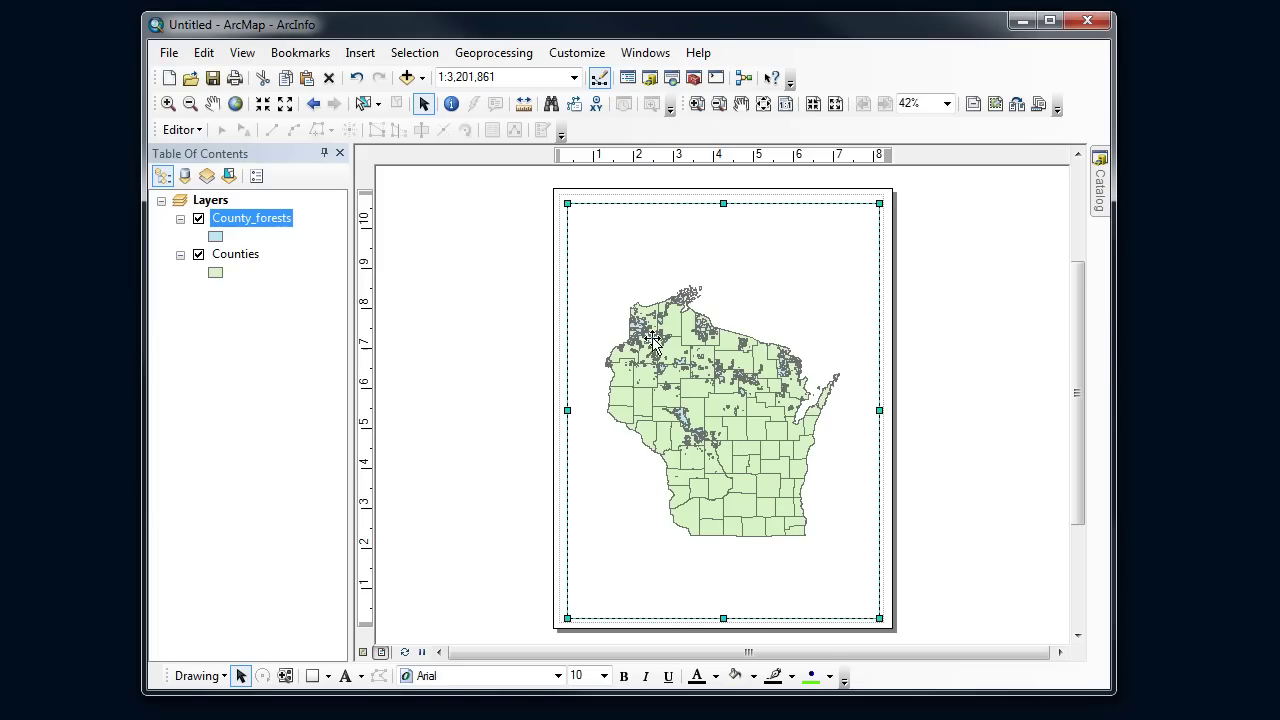
Shrink the data frame from both corners and recenter it around Wisconsin.
drag(566, 203, 618, 268)
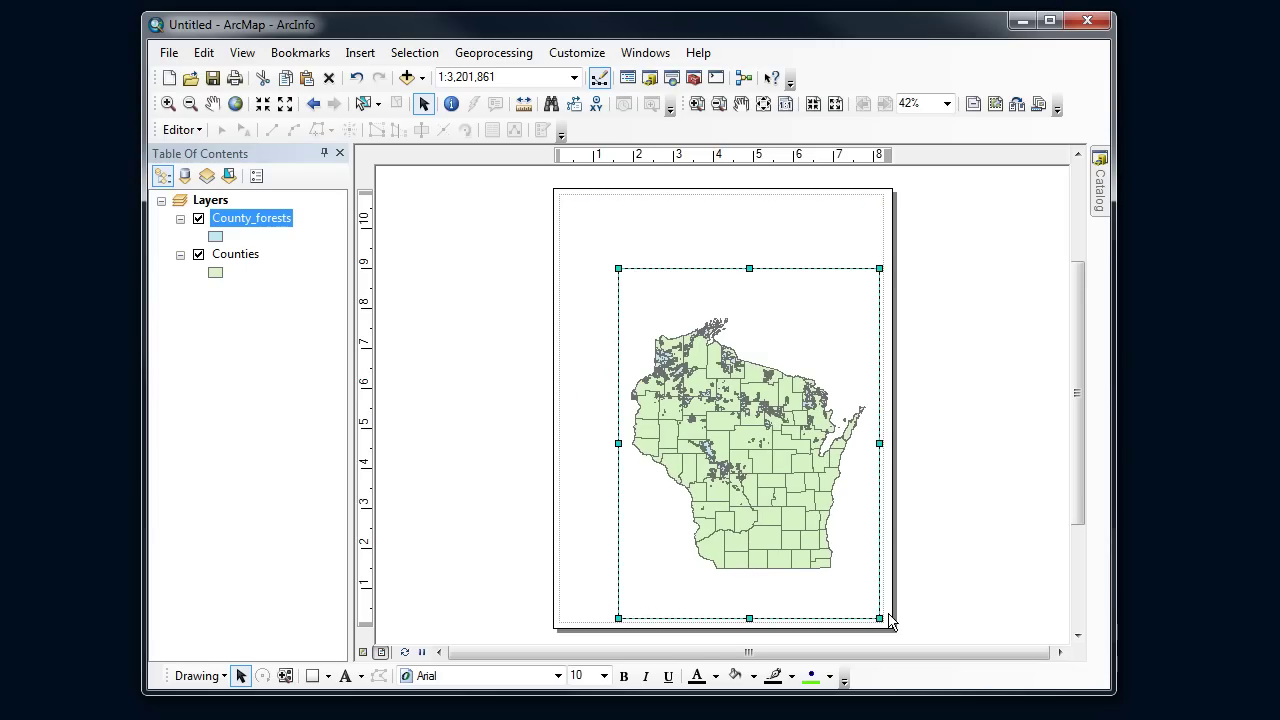
drag(878, 617, 821, 524)
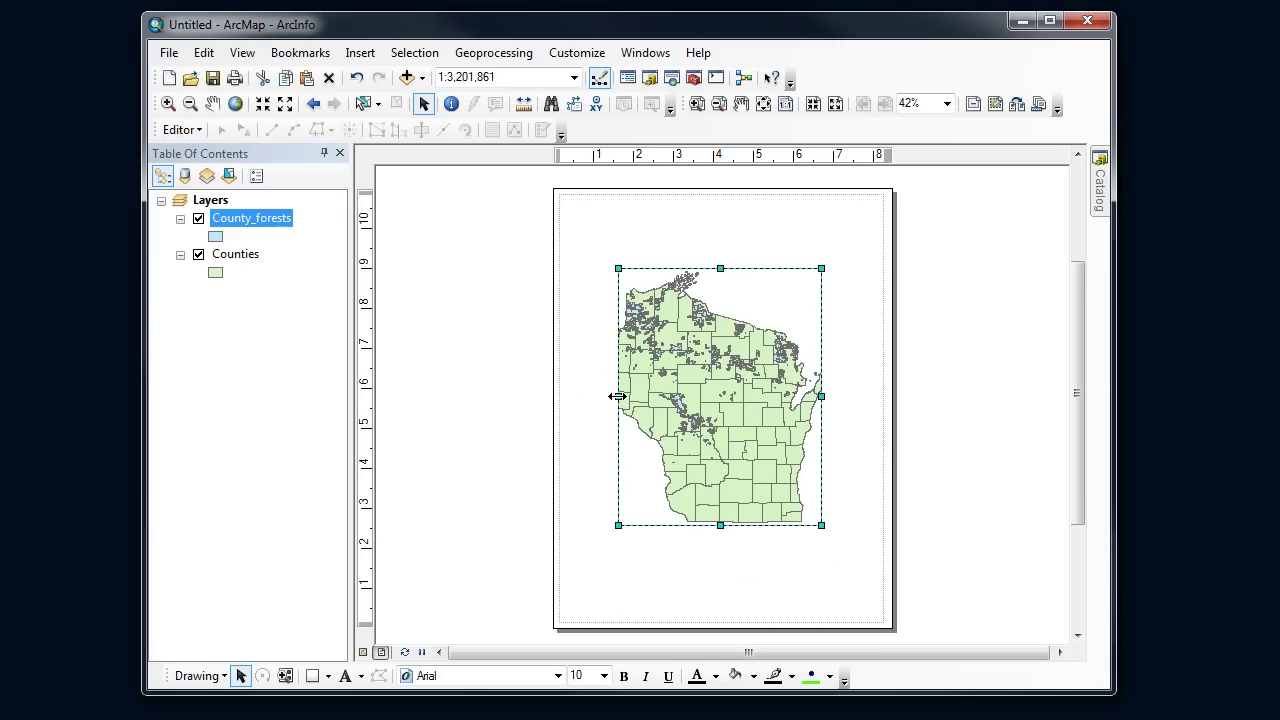
drag(617, 396, 591, 396)
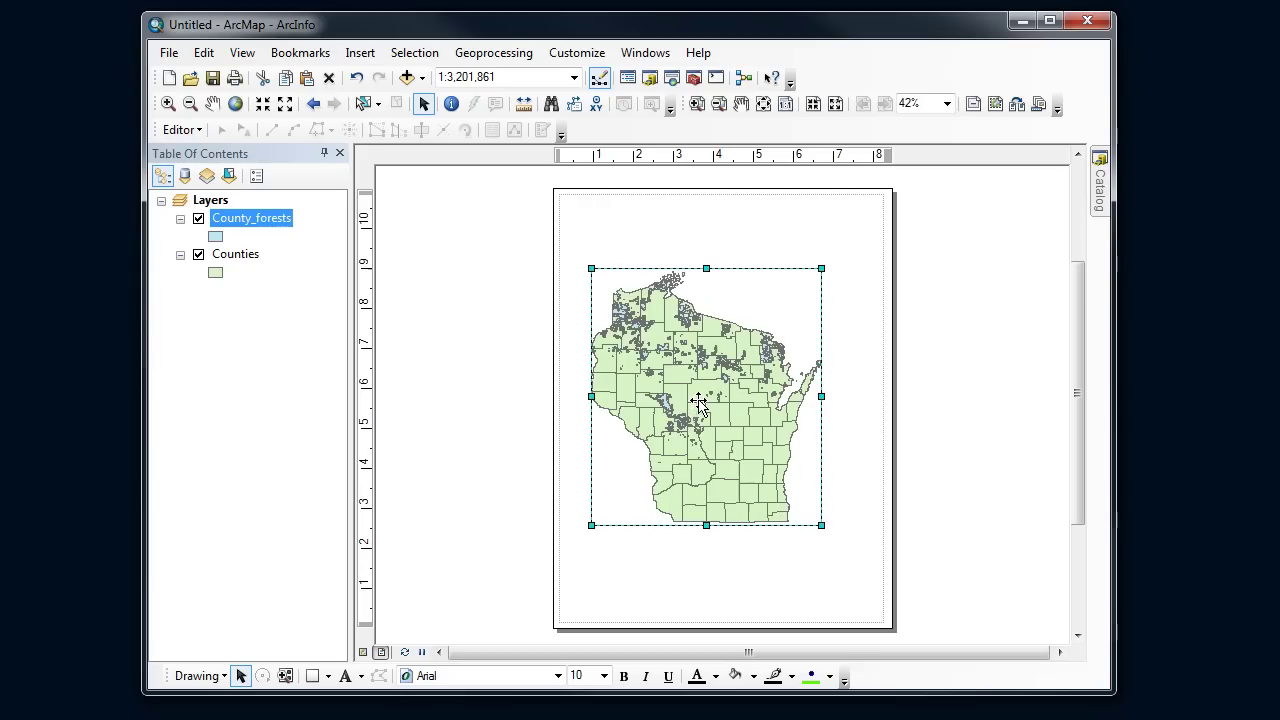
drag(698, 403, 707, 399)
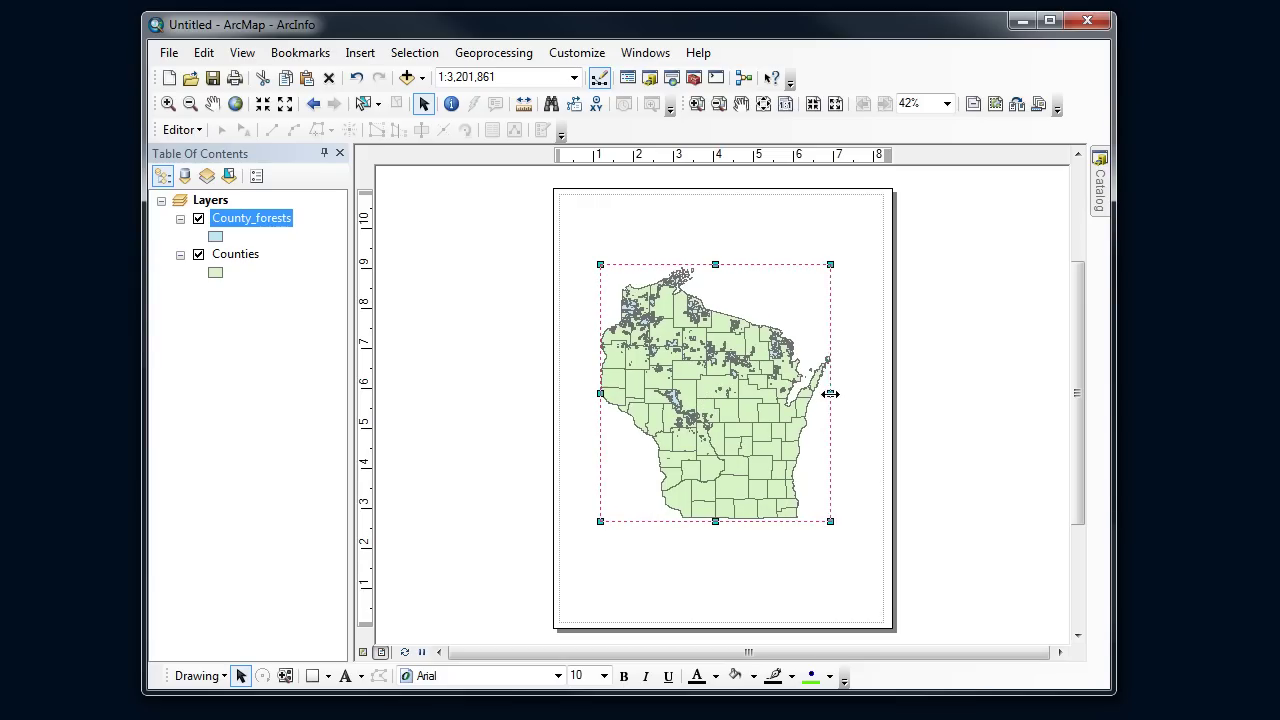
drag(830, 394, 833, 394)
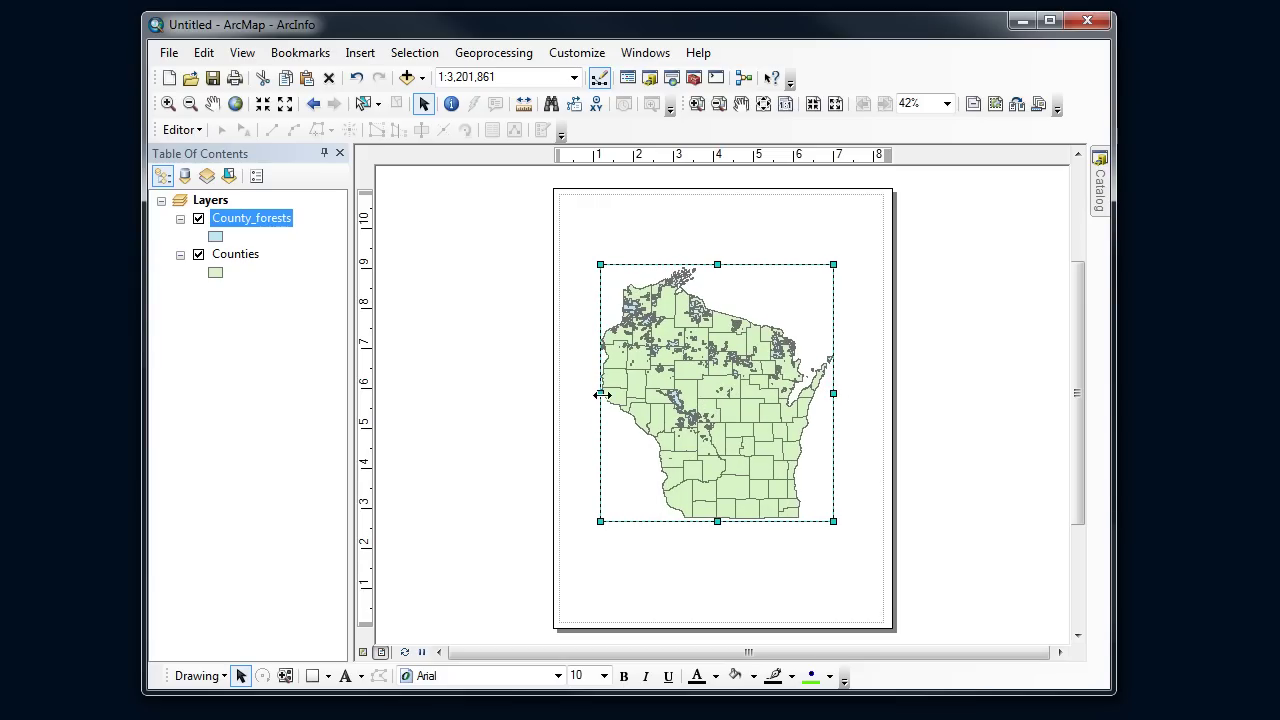
drag(602, 395, 593, 395)
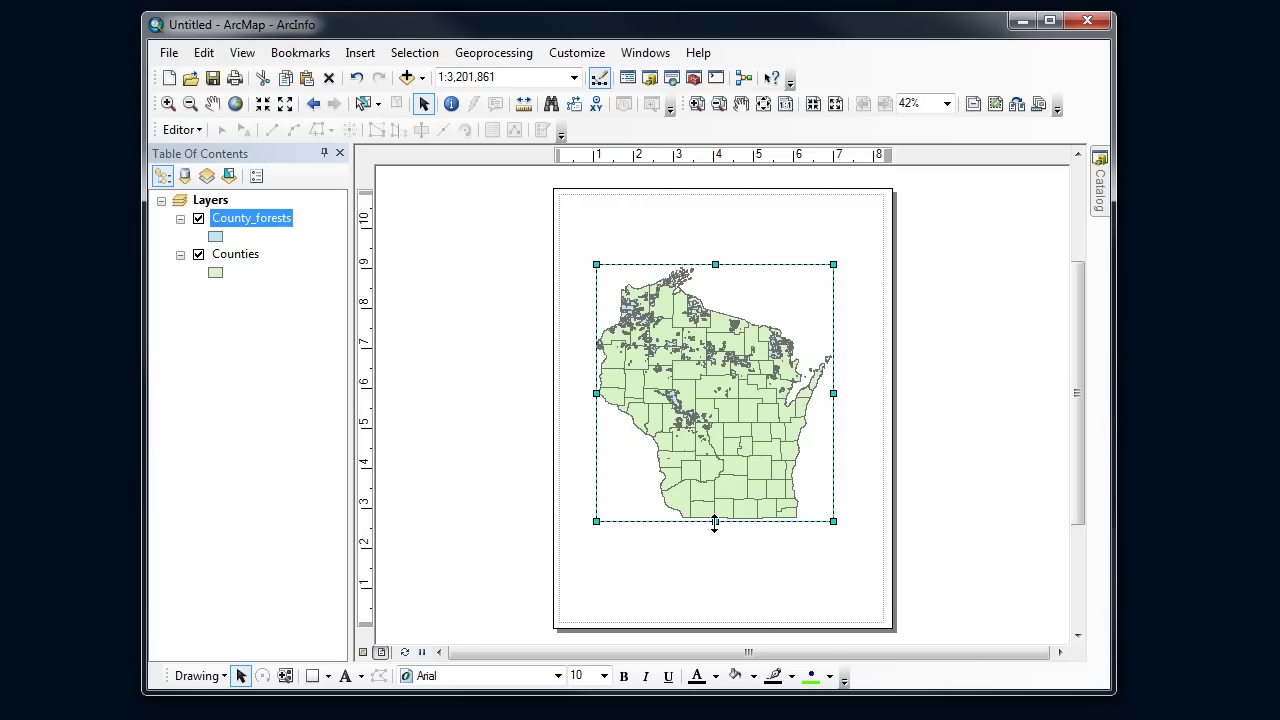
Fine-tune the frame's edges snugly around the map and check the result.
drag(720, 540, 716, 540)
drag(834, 402, 838, 402)
drag(594, 402, 591, 402)
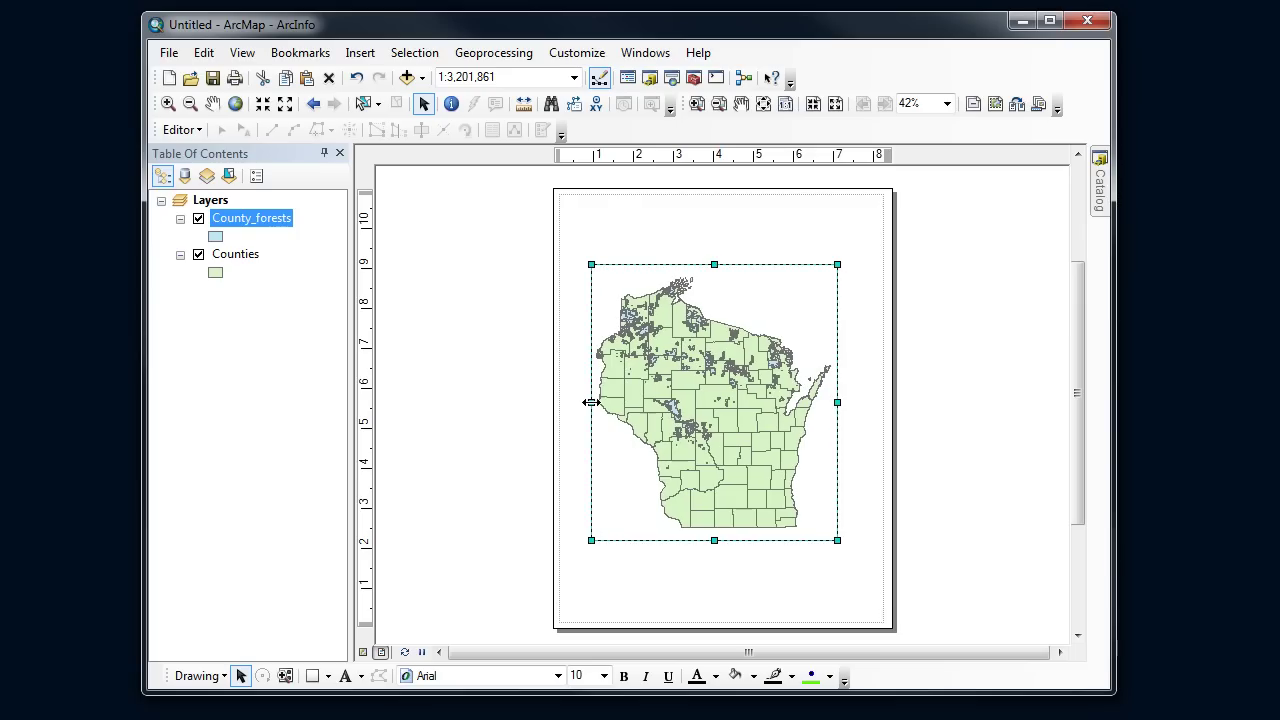
click(435, 357)
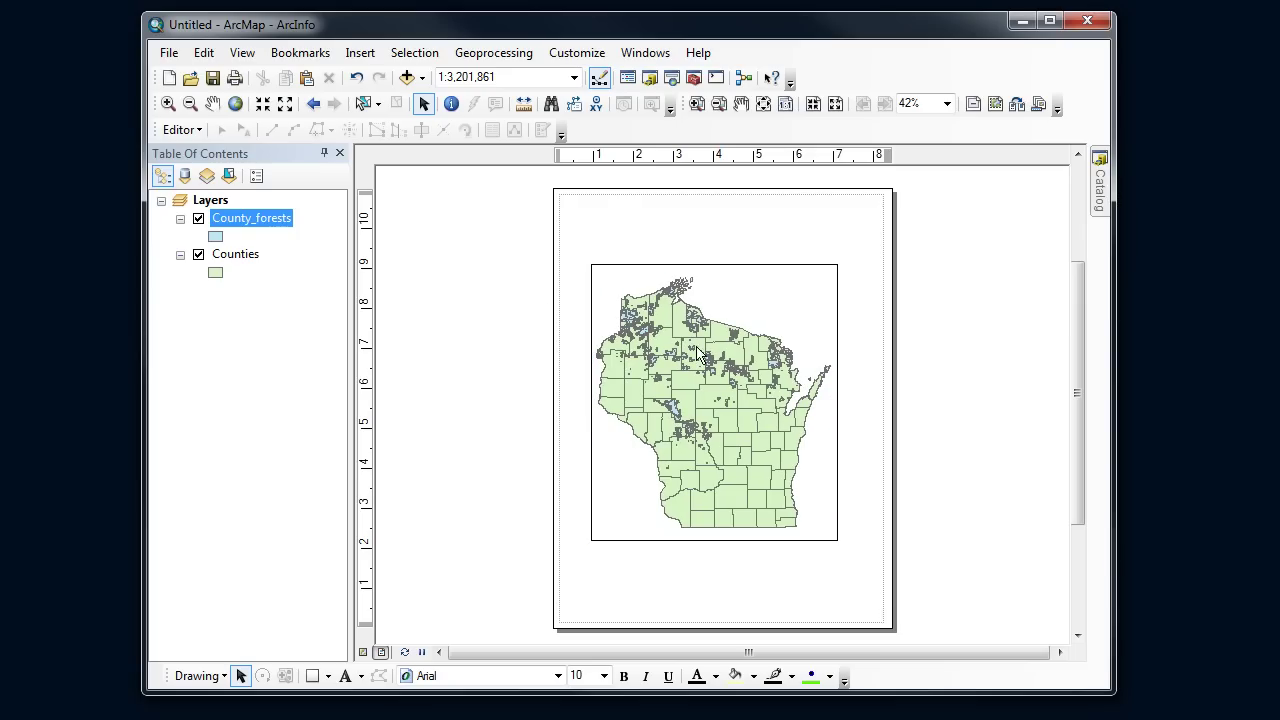
click(721, 418)
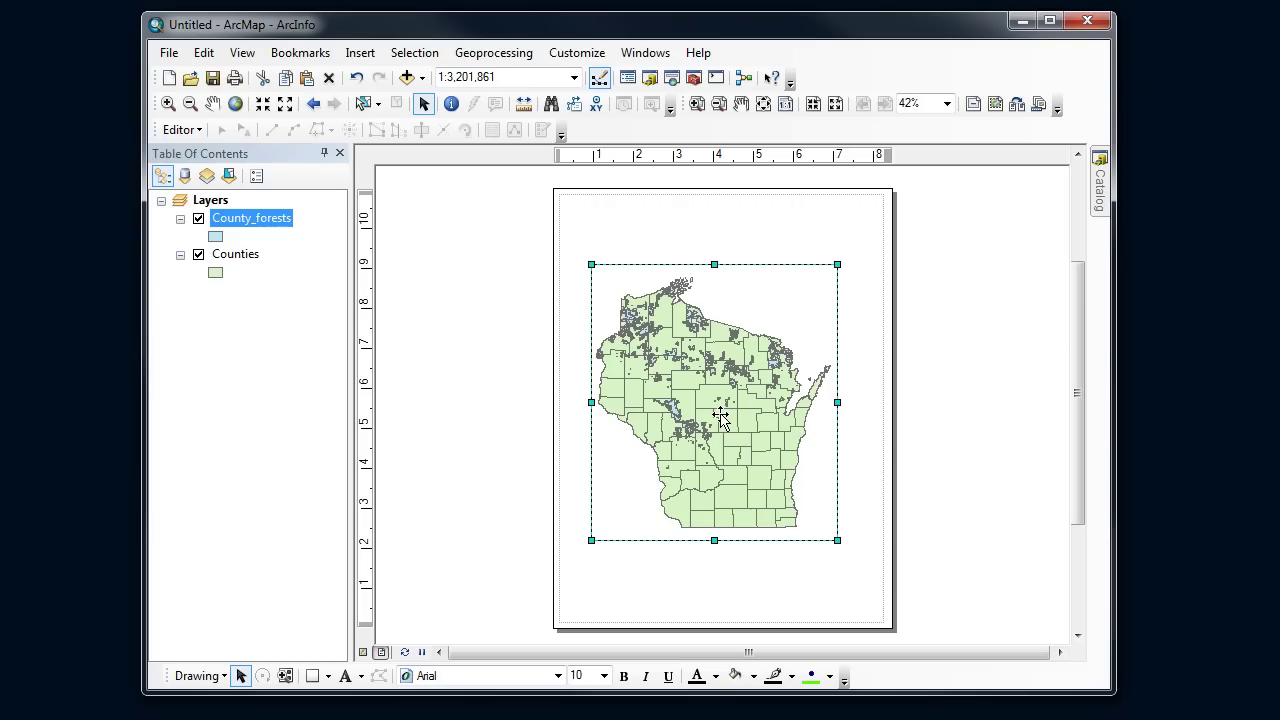
Set the data frame's Border to <None> in its Frame properties.
right_click(723, 424)
click(780, 718)
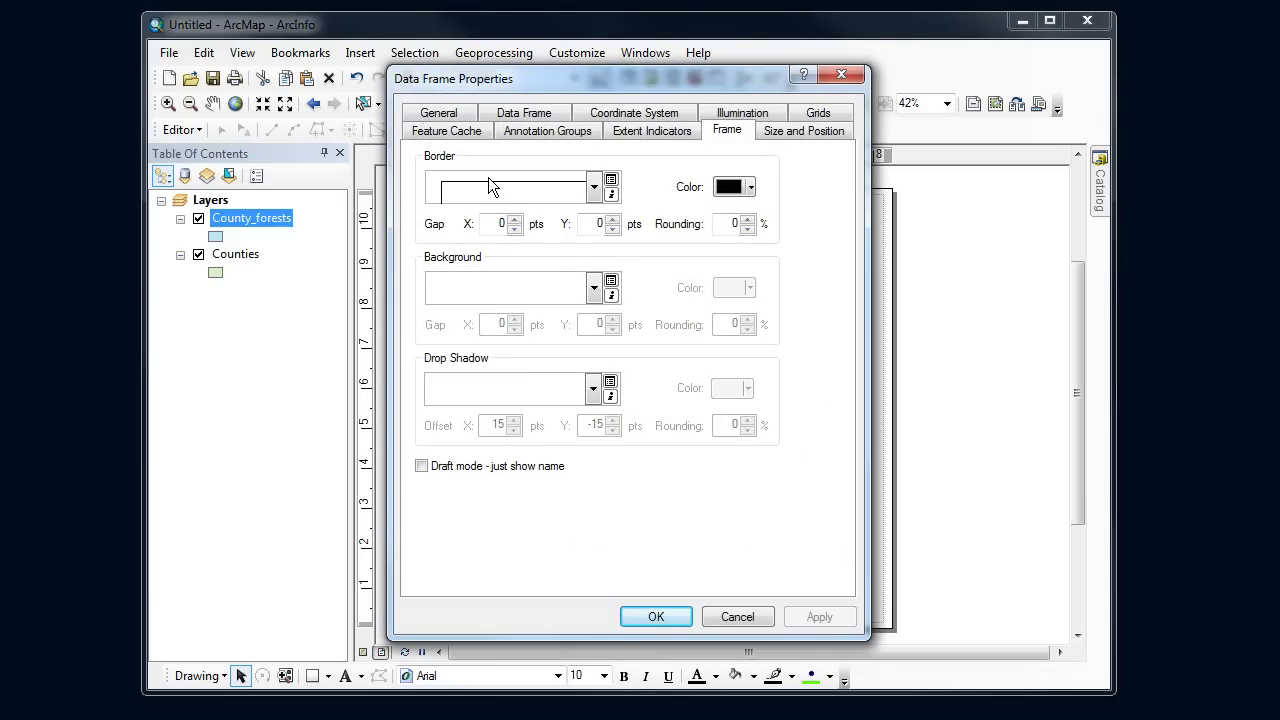
click(594, 187)
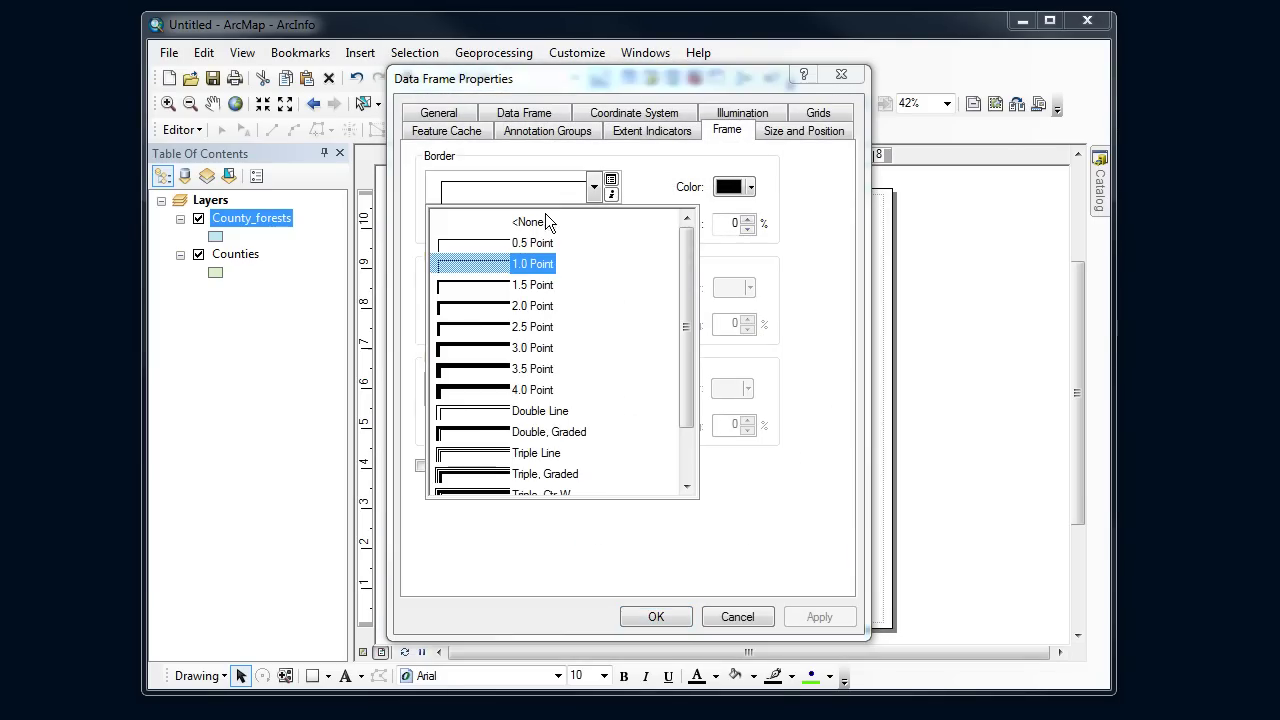
click(540, 222)
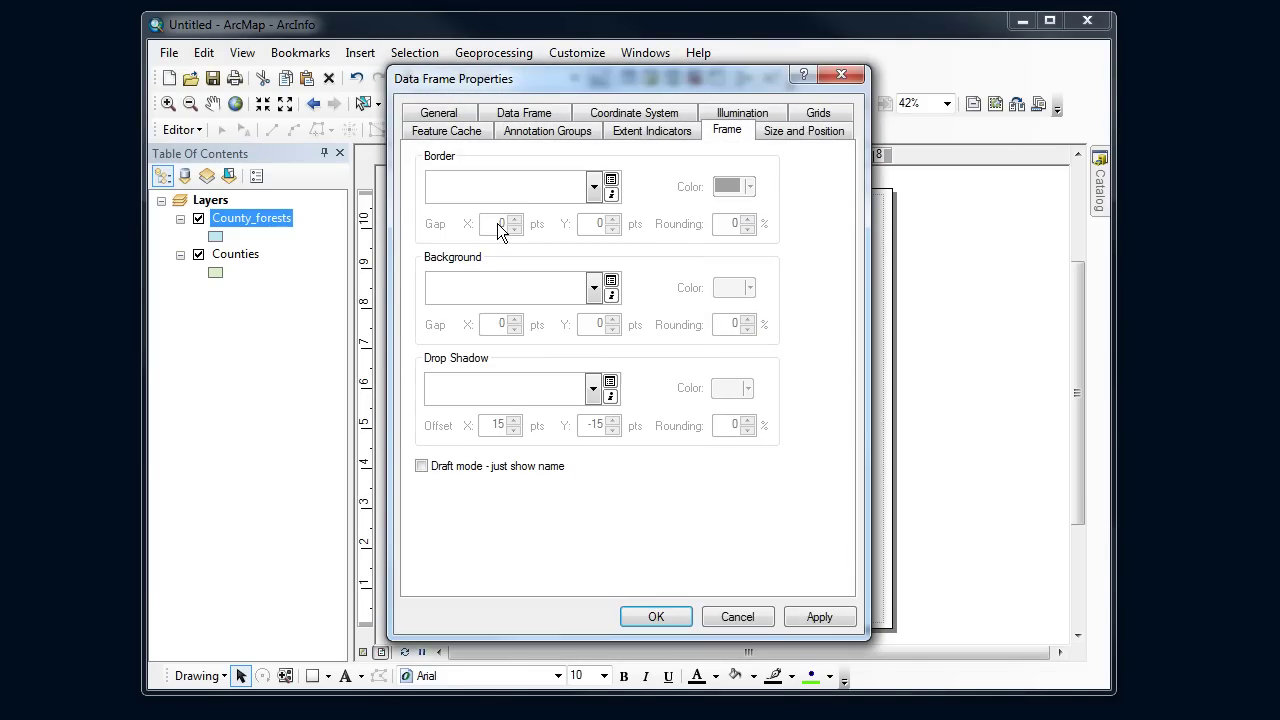
click(680, 620)
click(517, 474)
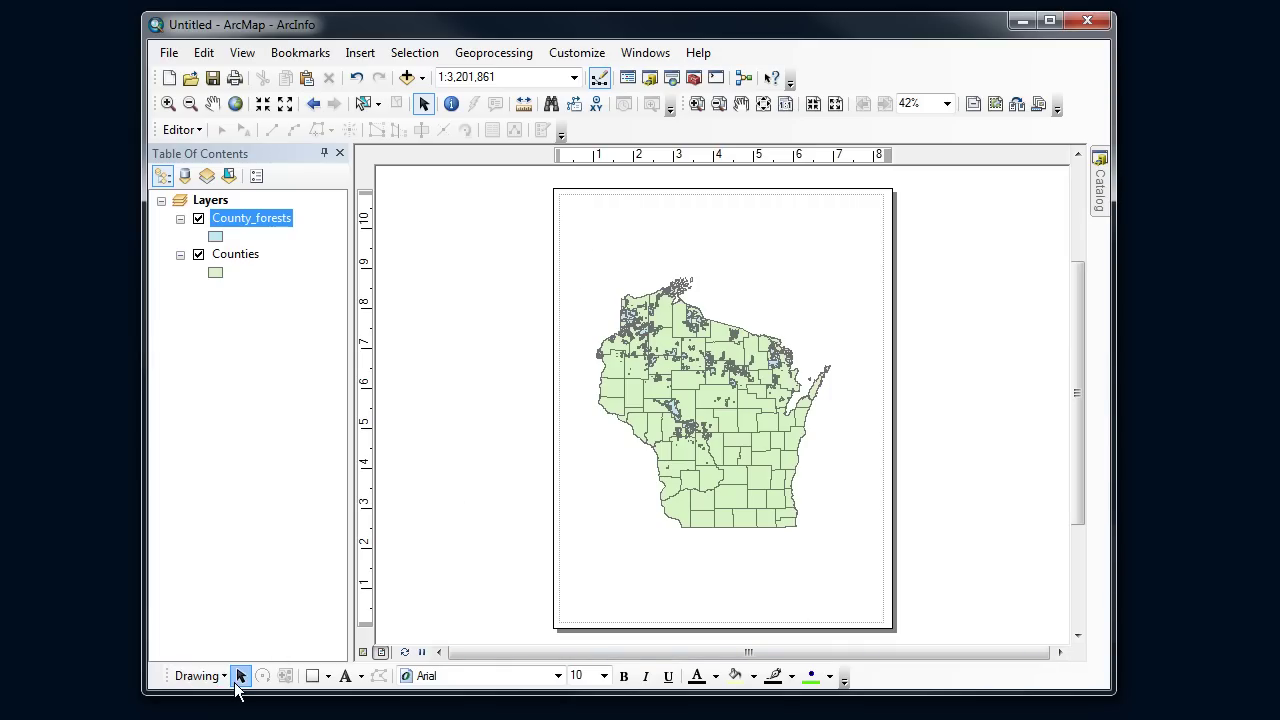
Draw a rectangle covering the whole layout page.
right_click(649, 123)
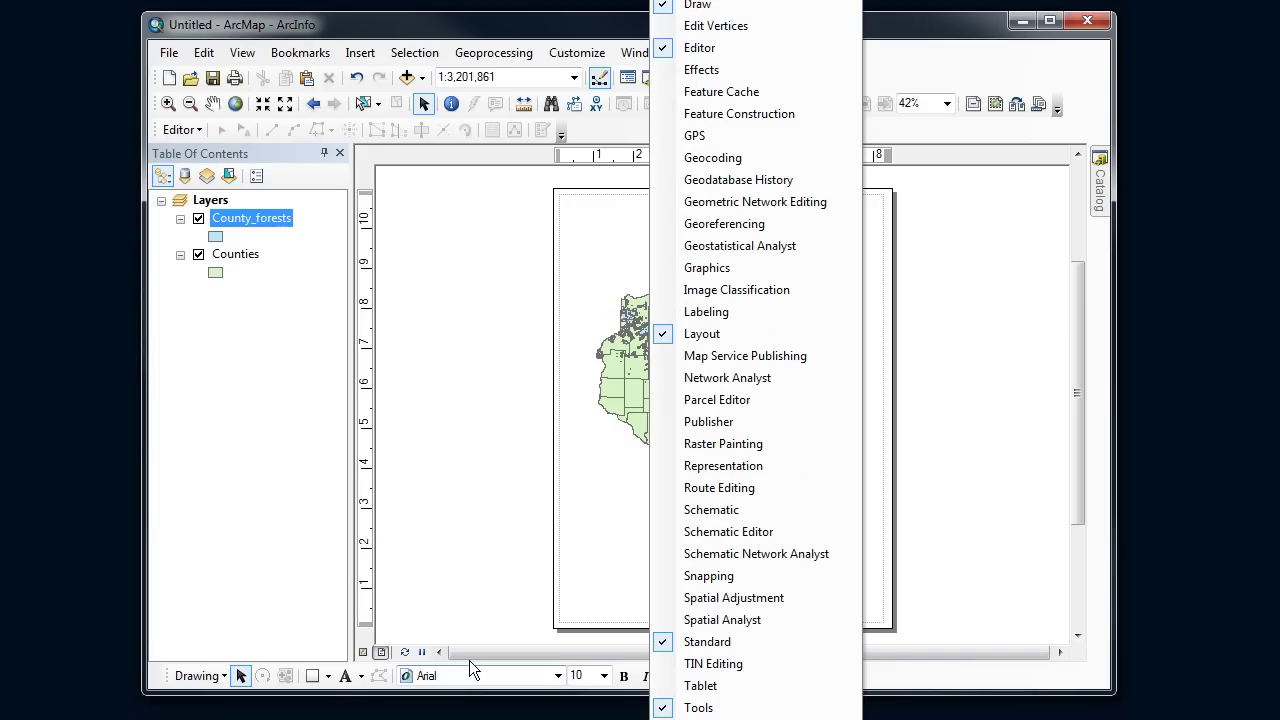
click(487, 576)
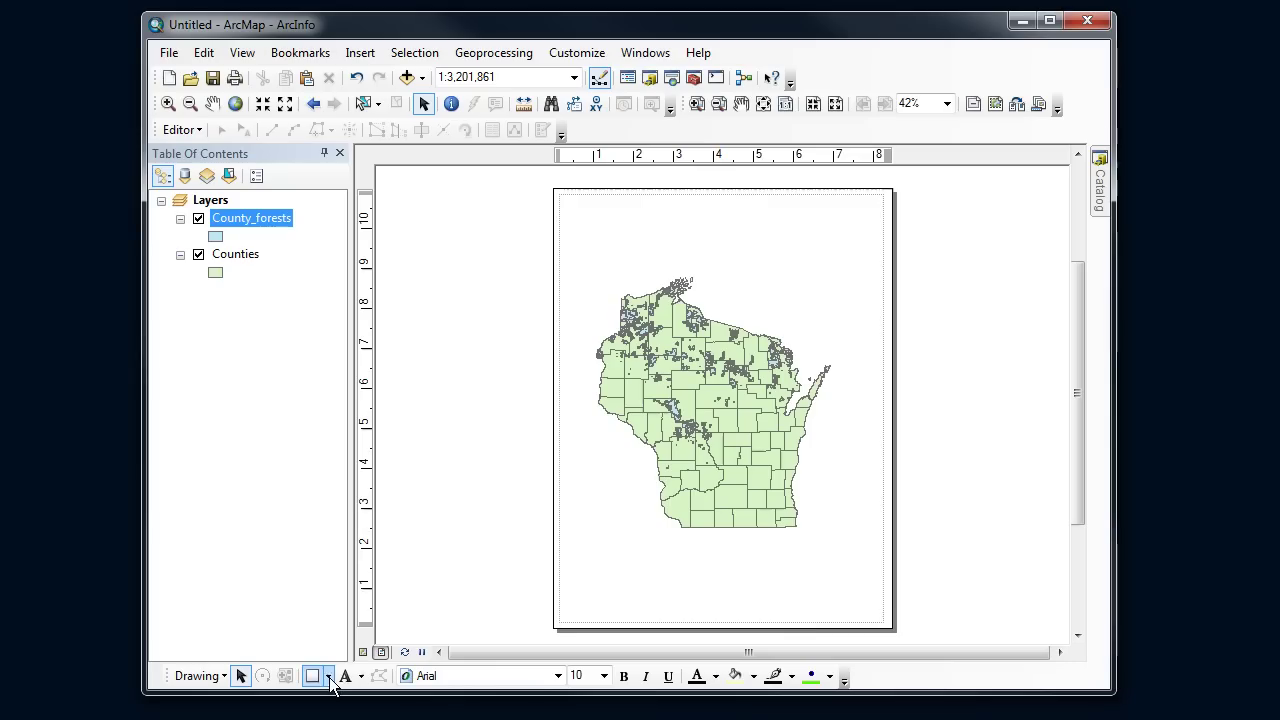
click(329, 677)
click(360, 500)
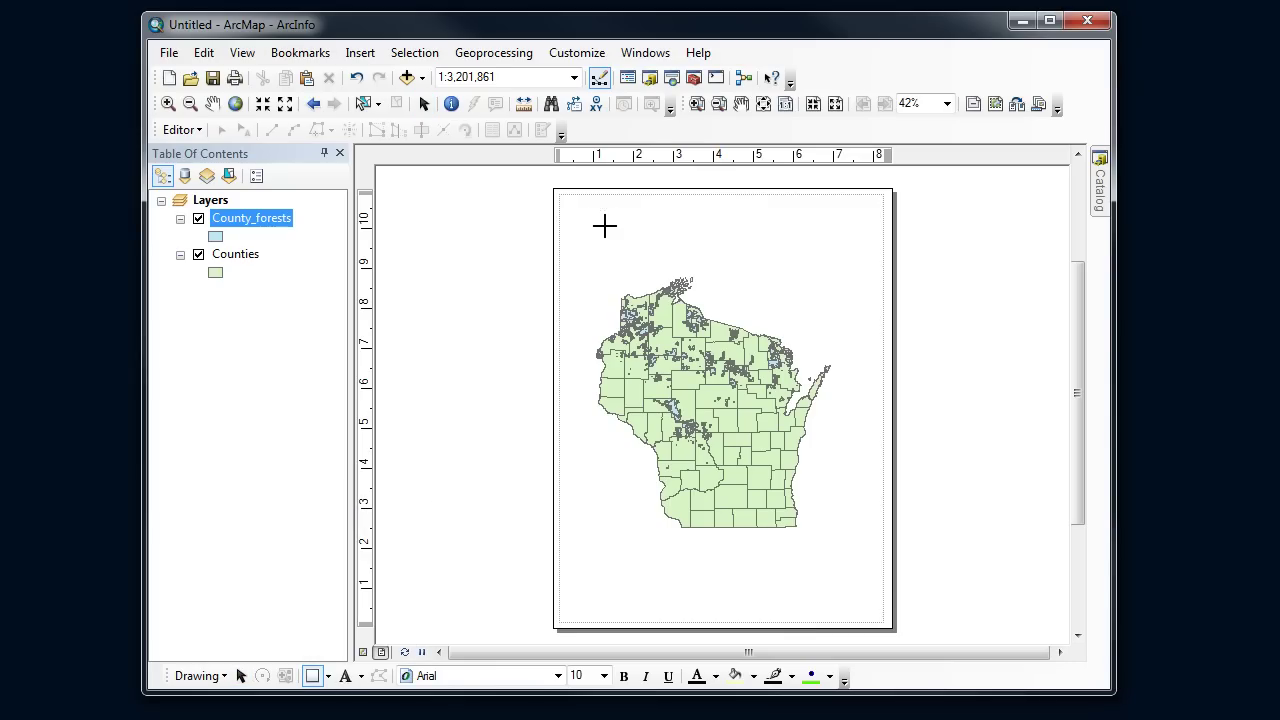
mouse_move(564, 200)
mouse_down()
mouse_move(680, 463)
mouse_move(817, 609)
mouse_move(881, 619)
mouse_up()
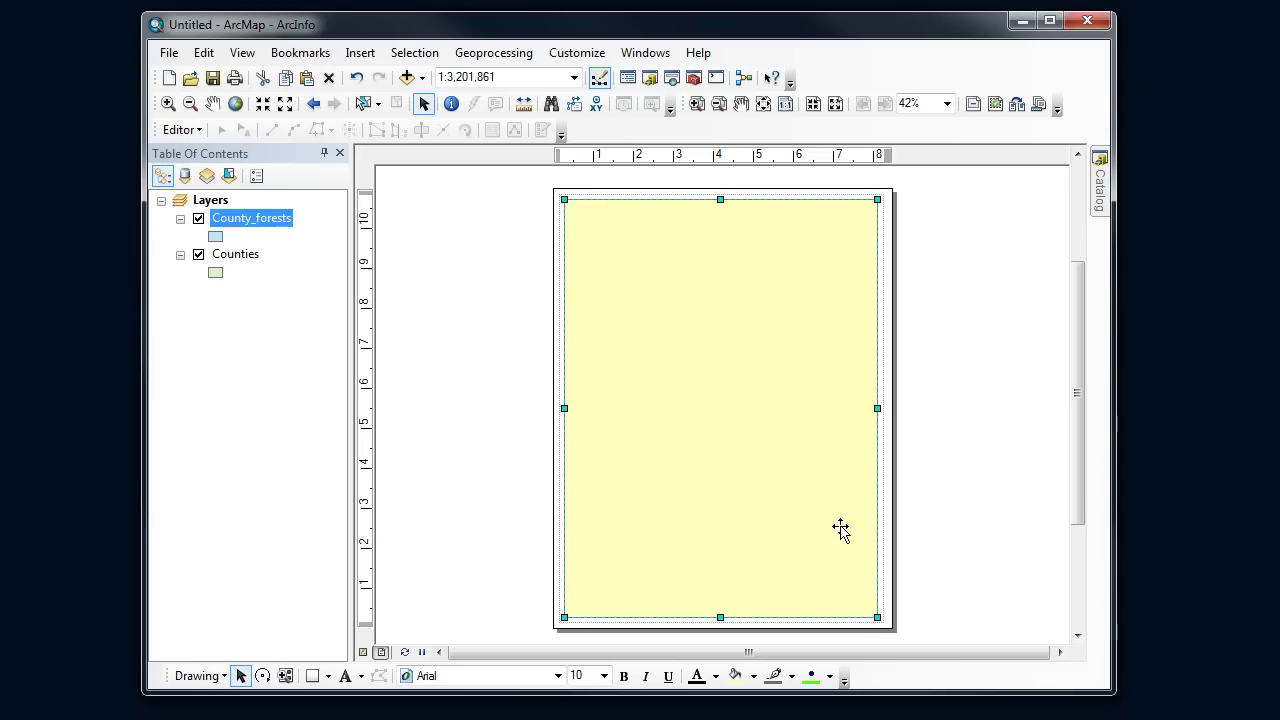
Send the pale yellow rectangle to the back, behind the Wisconsin map.
right_click(674, 335)
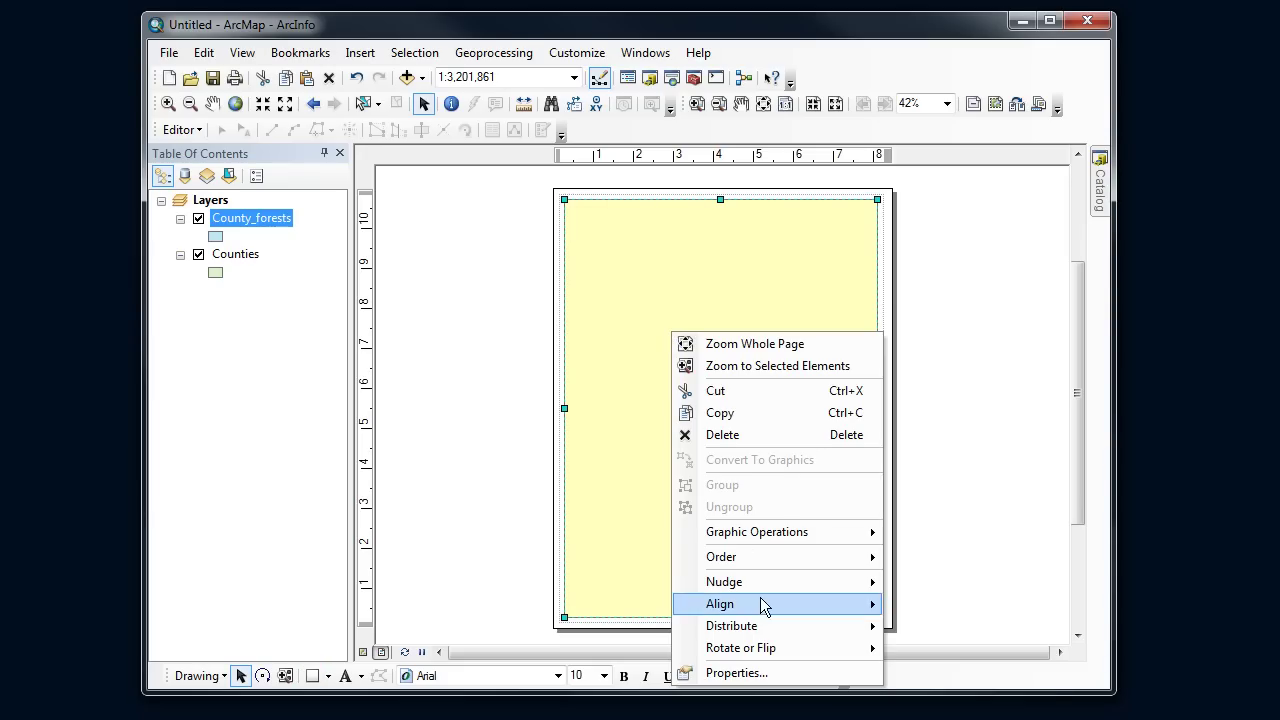
mouse_move(769, 630)
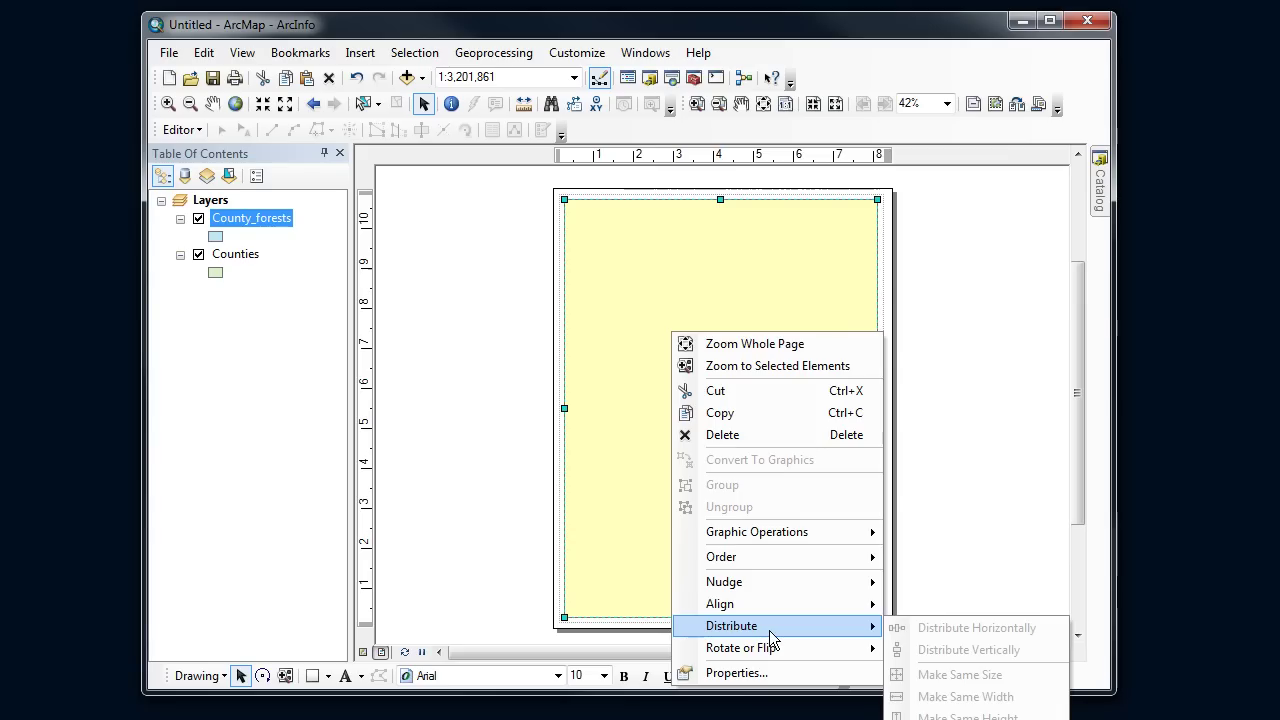
mouse_move(836, 556)
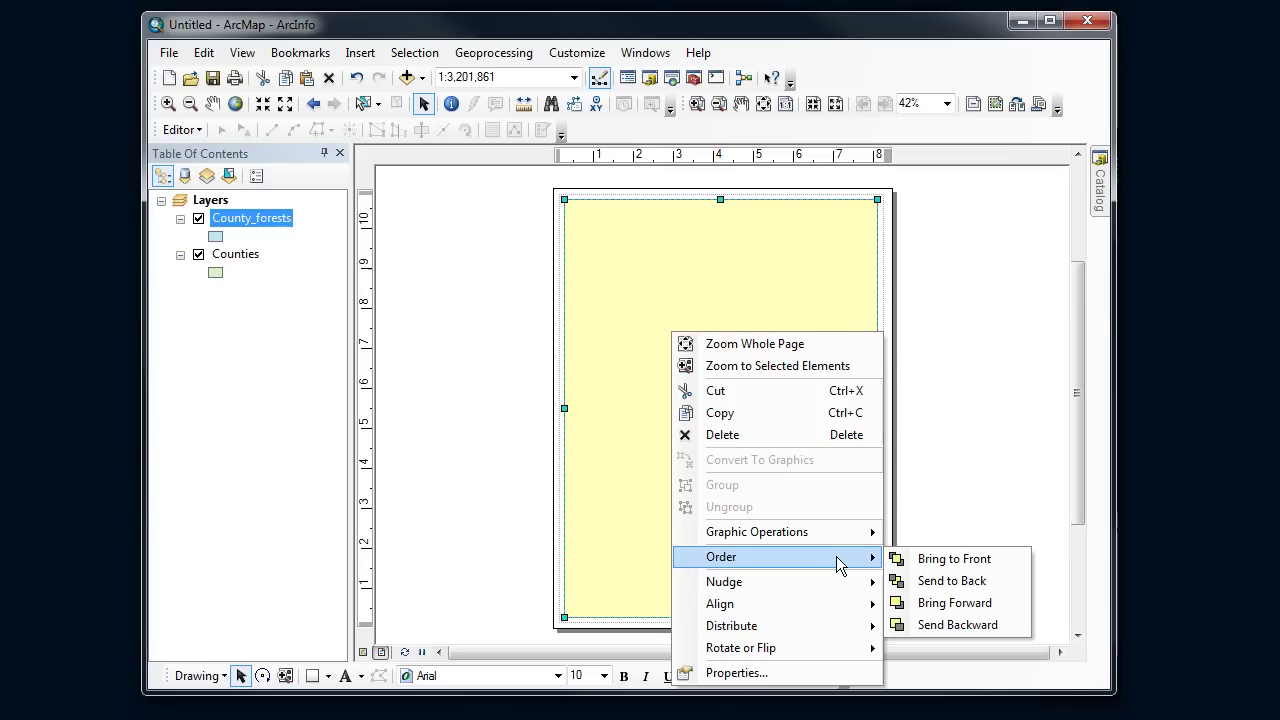
click(955, 580)
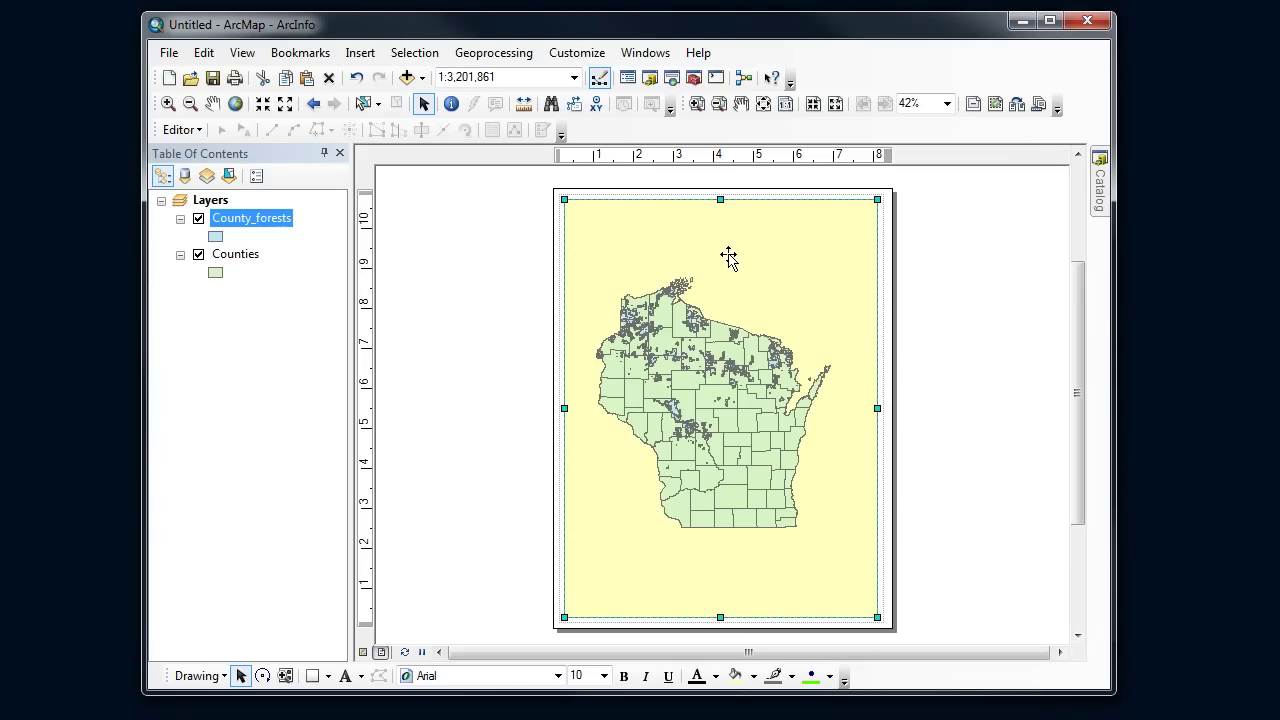
Open the rectangle's Properties and its Symbol Selector, keeping the light yellow fill.
right_click(763, 257)
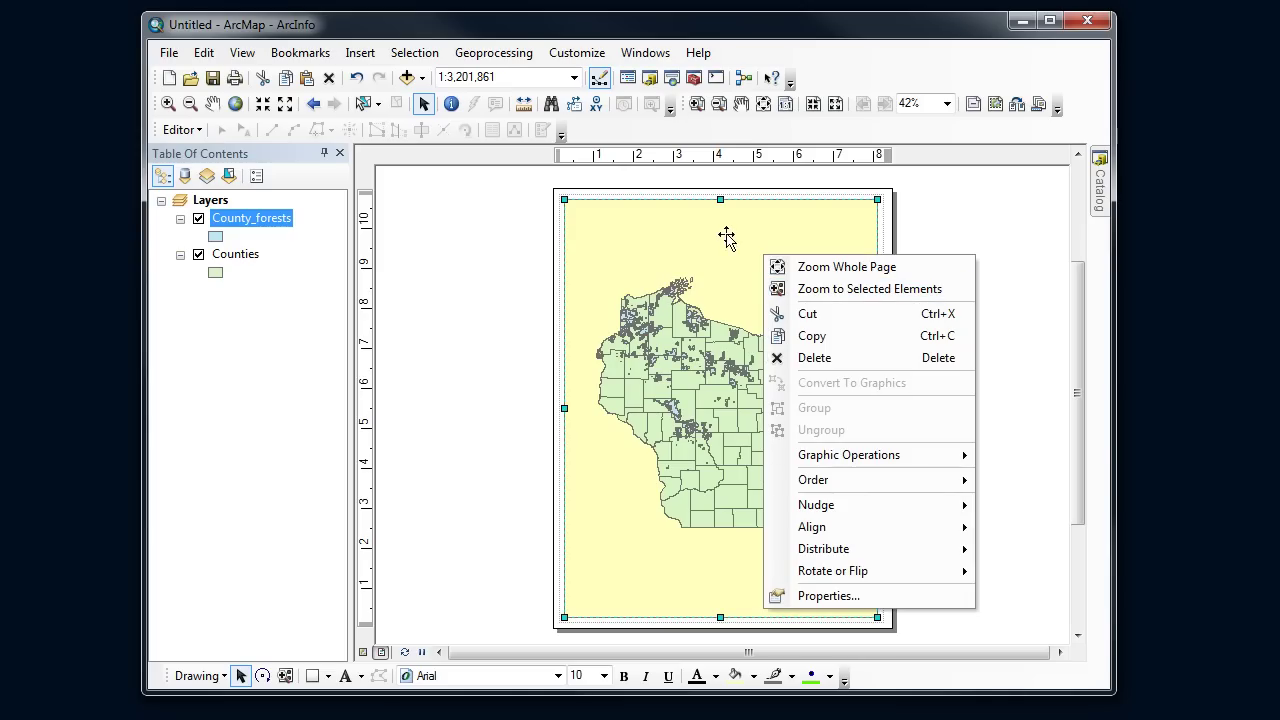
click(828, 596)
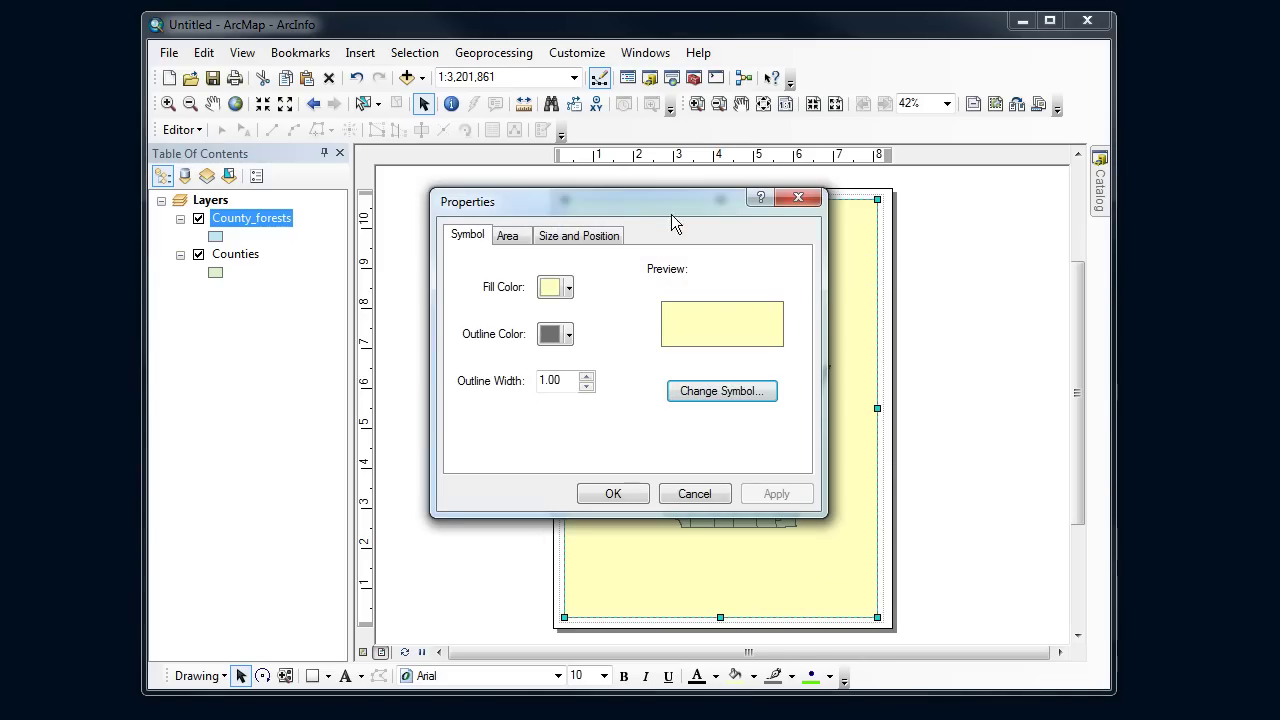
drag(671, 224, 648, 237)
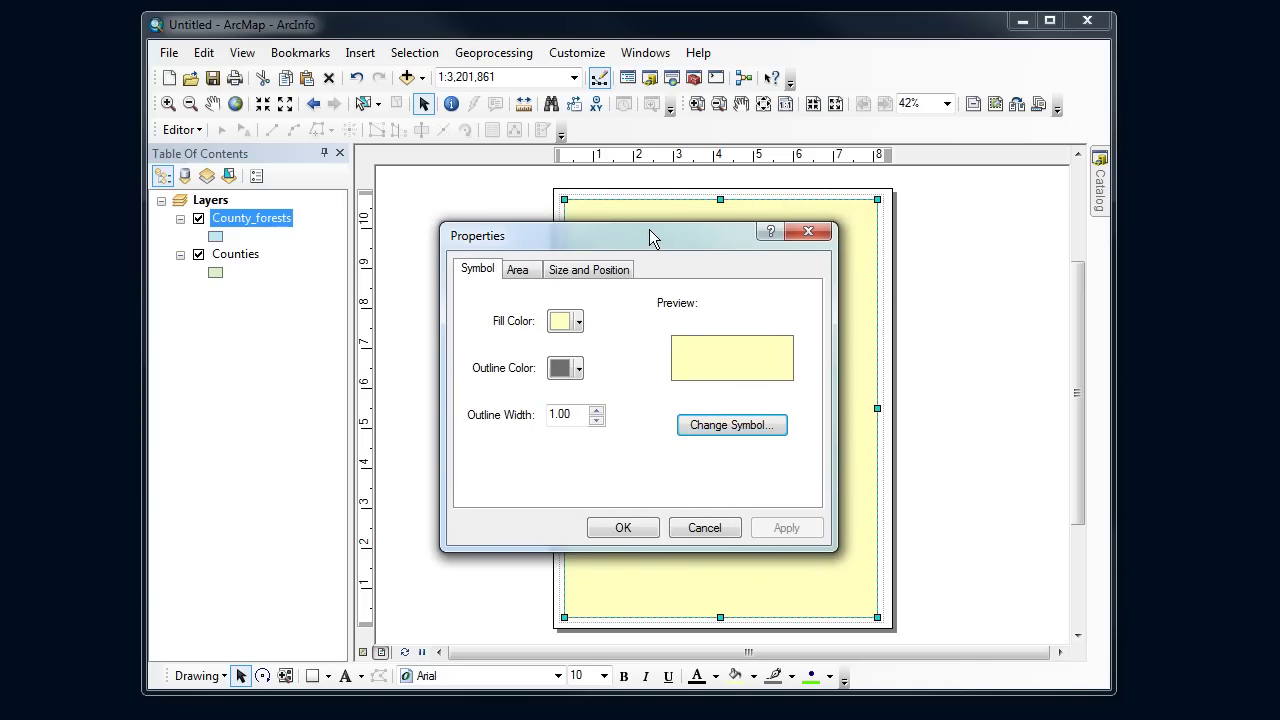
drag(650, 235, 564, 163)
click(491, 253)
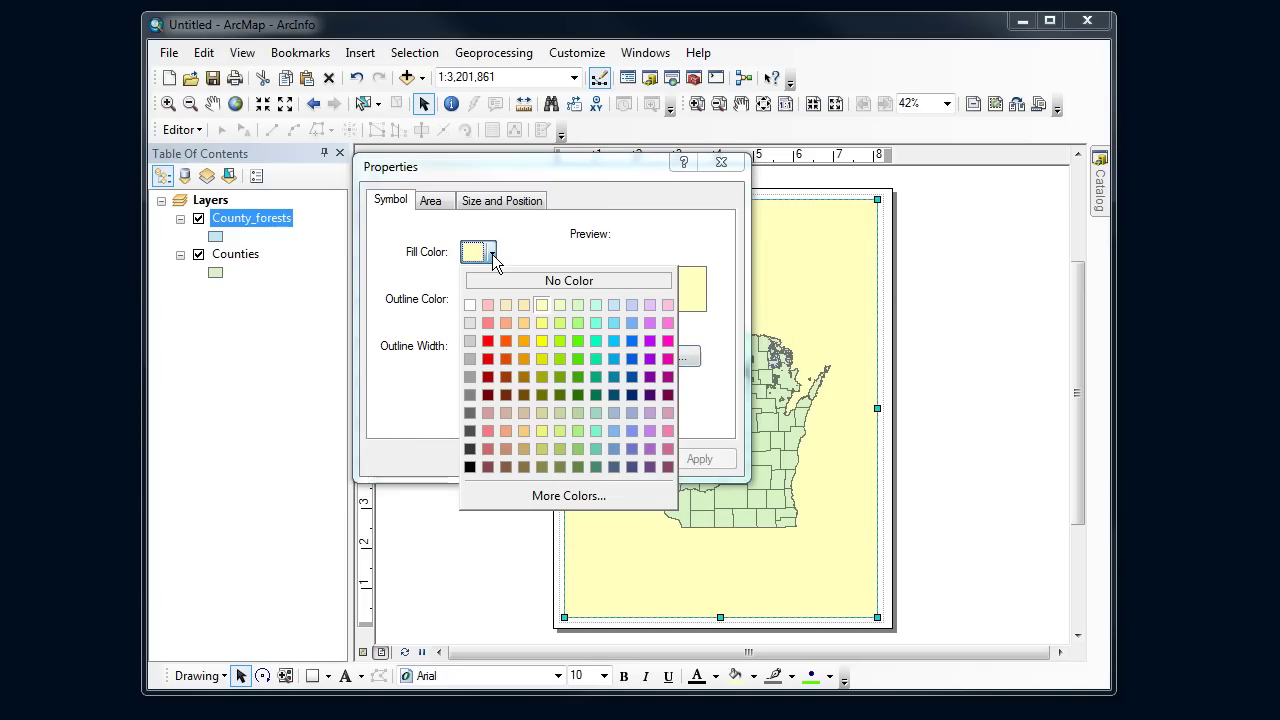
click(492, 256)
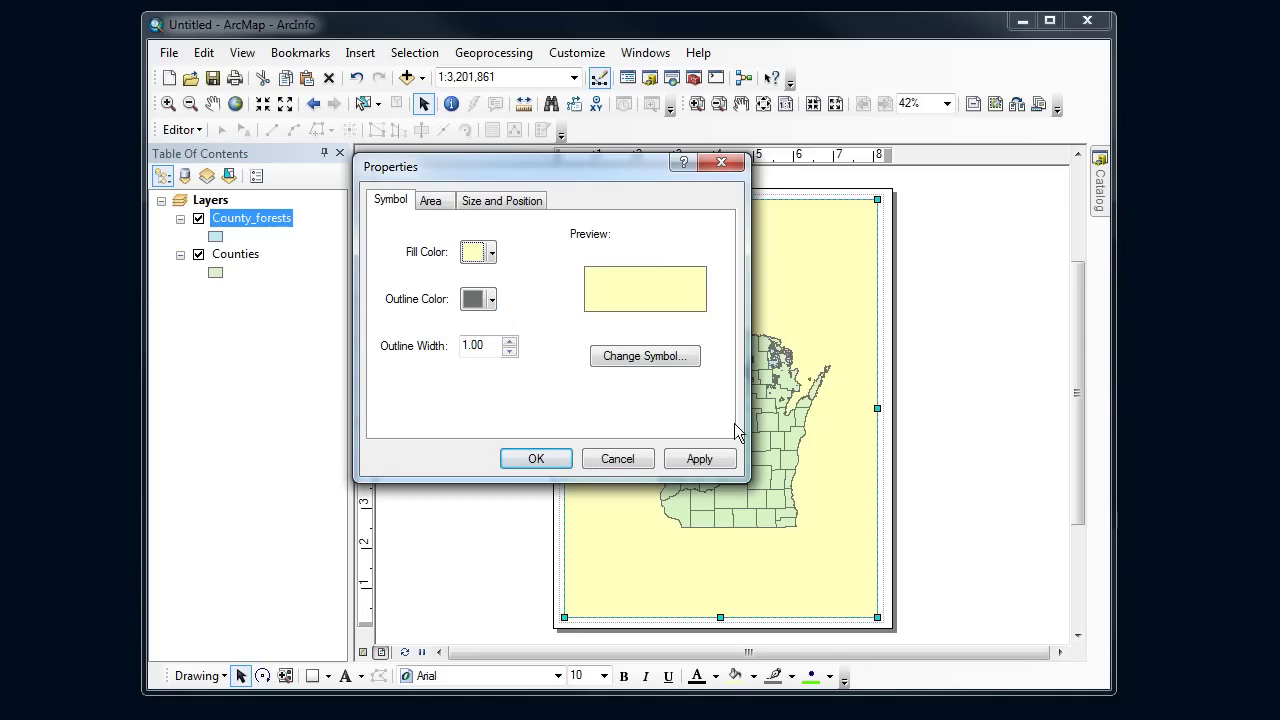
click(668, 365)
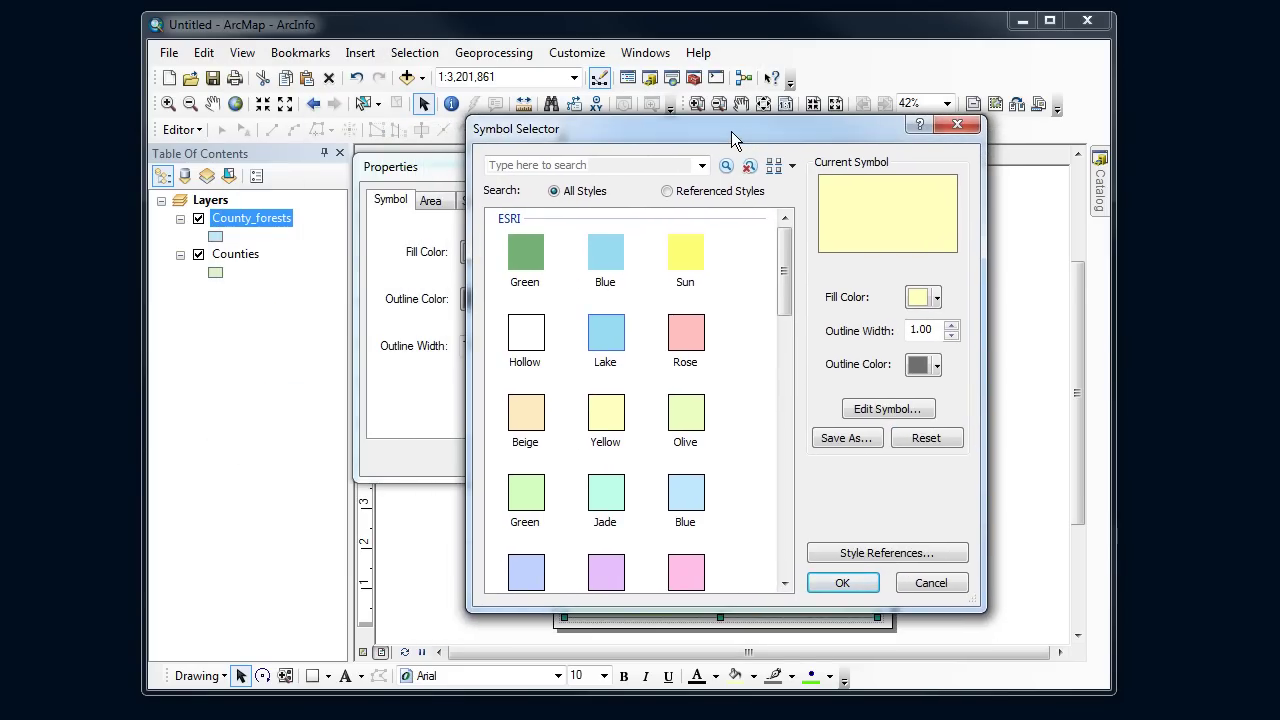
Choose the Linear Gradient fill symbol and apply it to the background rectangle.
drag(786, 266, 786, 542)
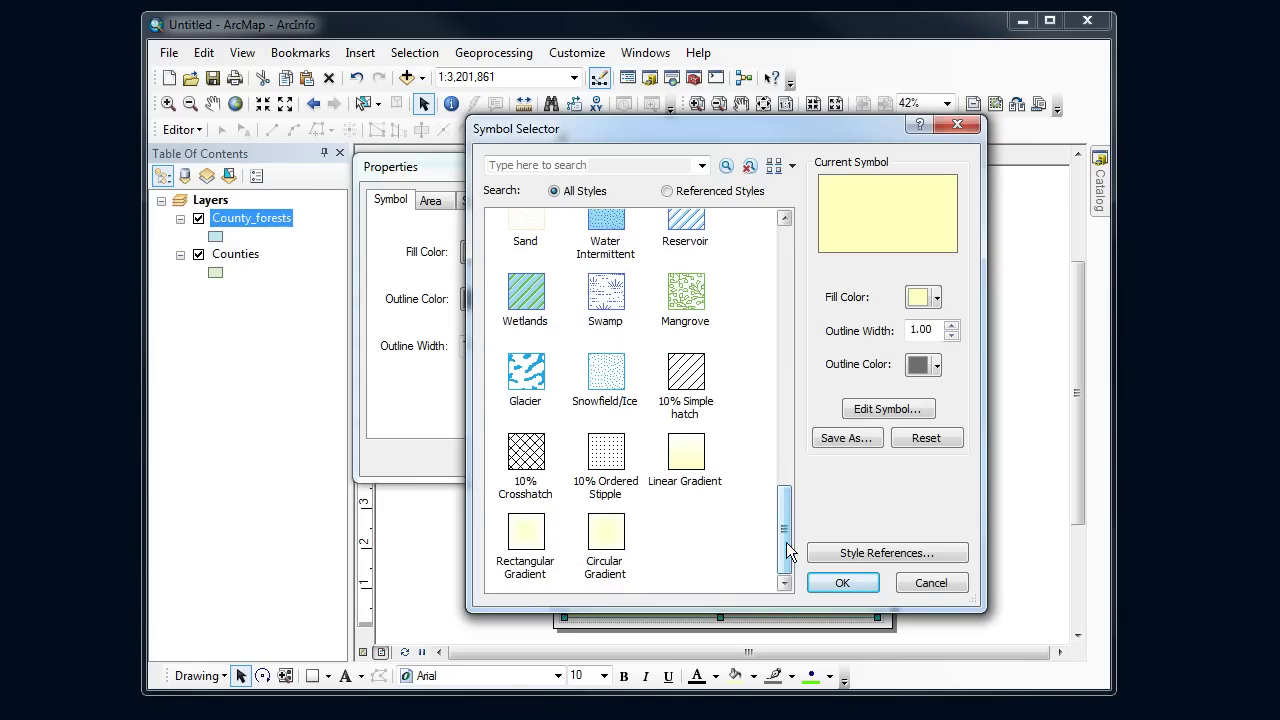
click(698, 456)
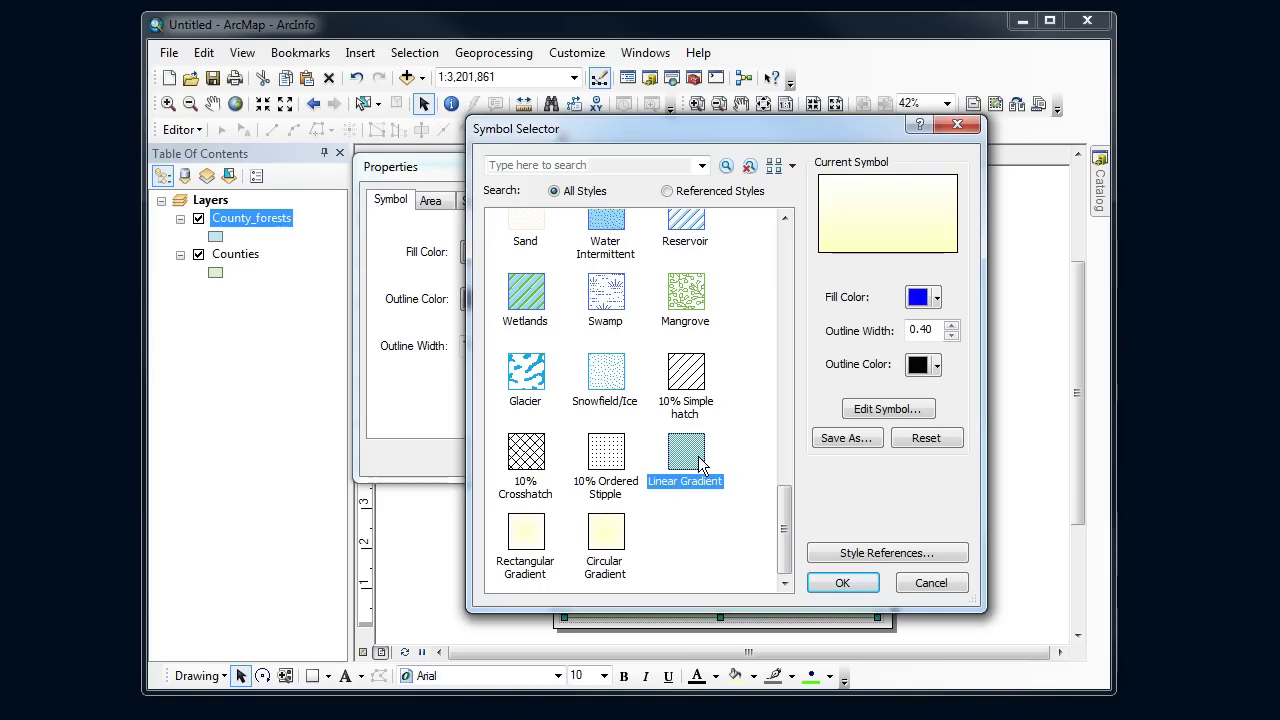
click(849, 584)
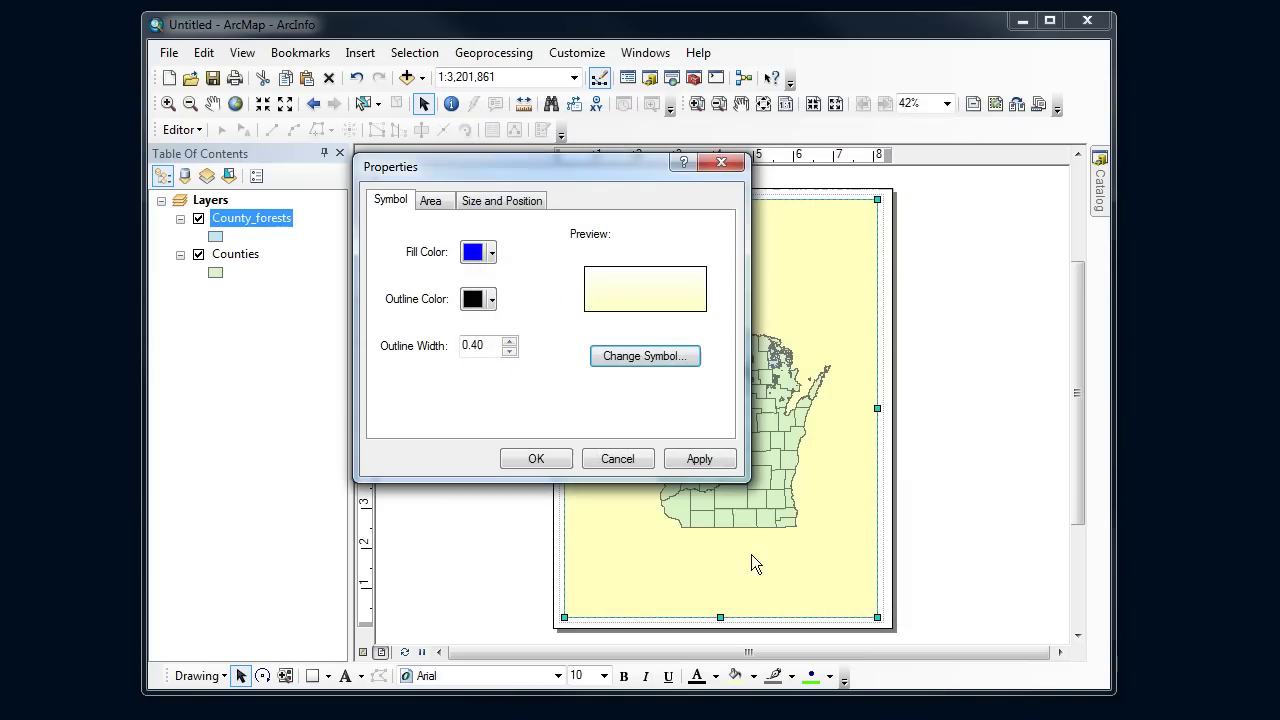
click(697, 459)
click(536, 459)
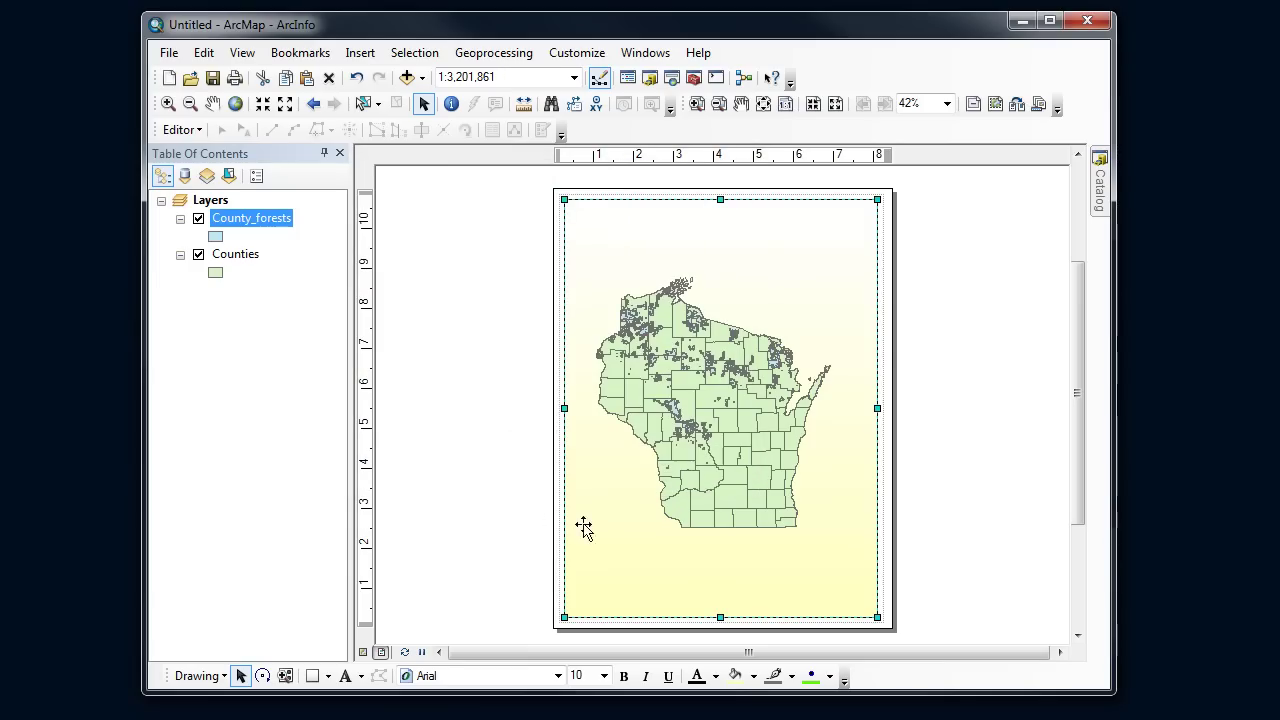
Open the gradient fill's Symbol Property Editor from the rectangle's Properties.
right_click(651, 266)
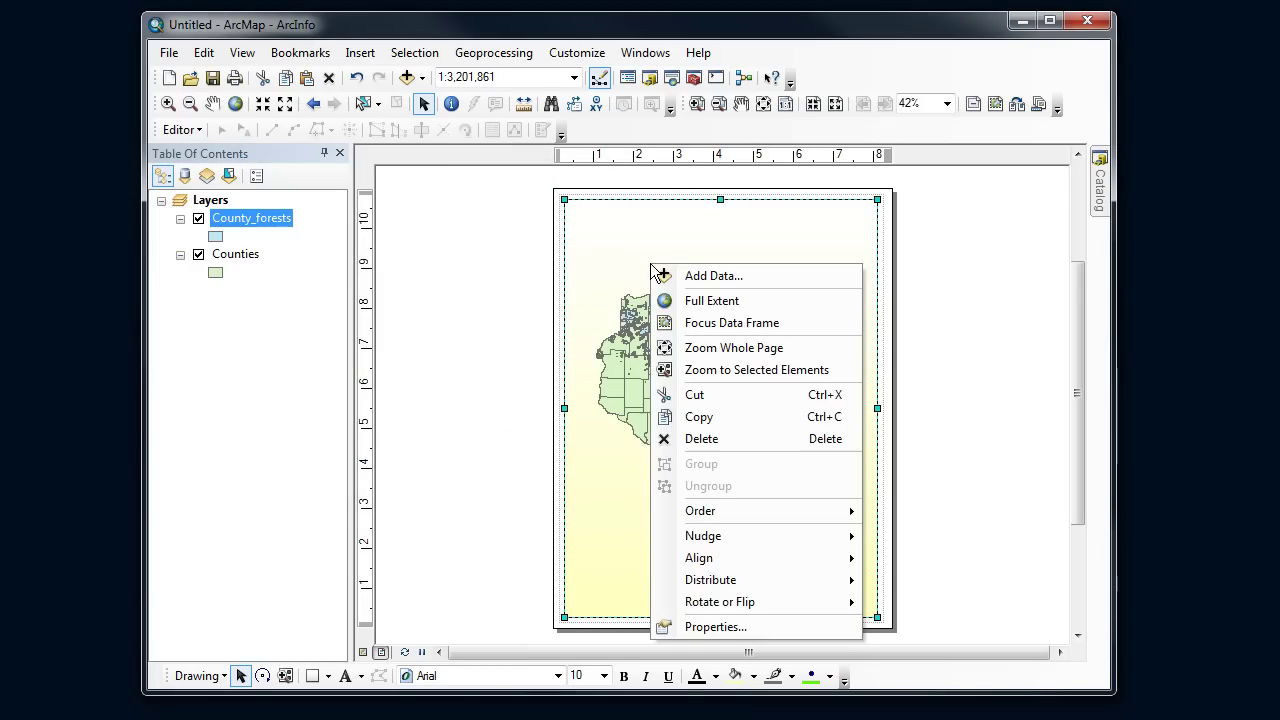
click(714, 627)
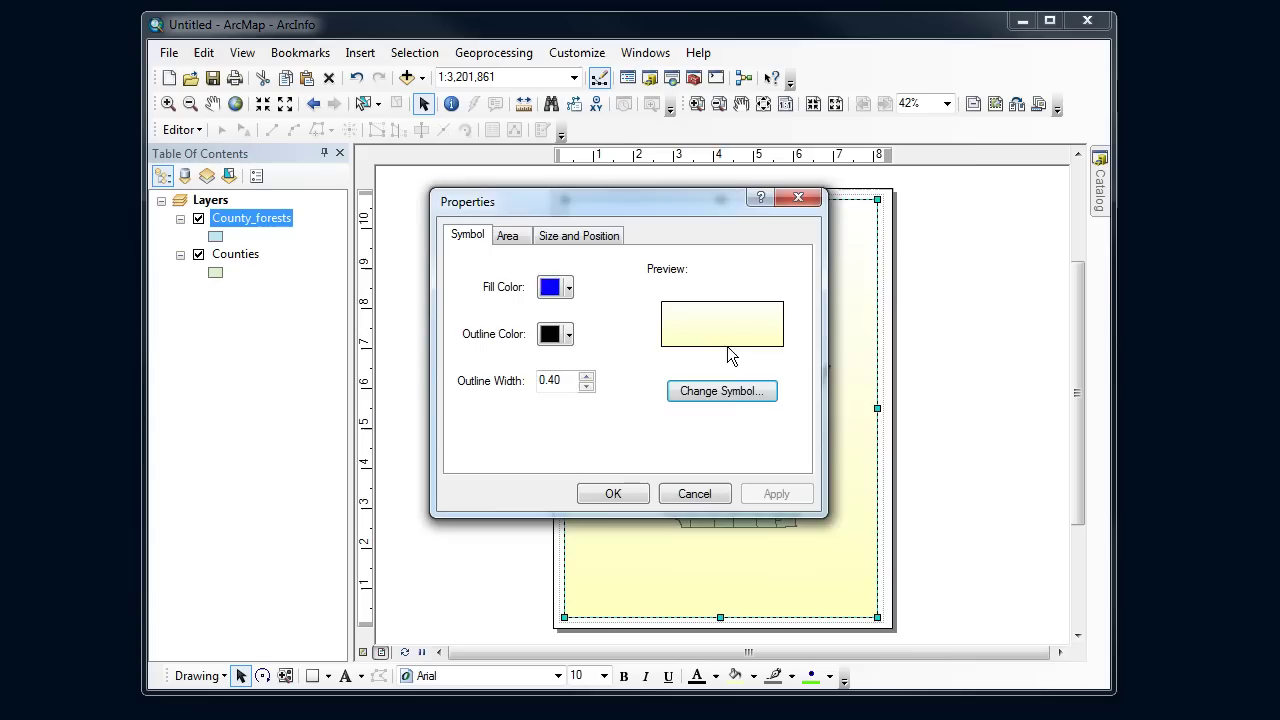
click(733, 391)
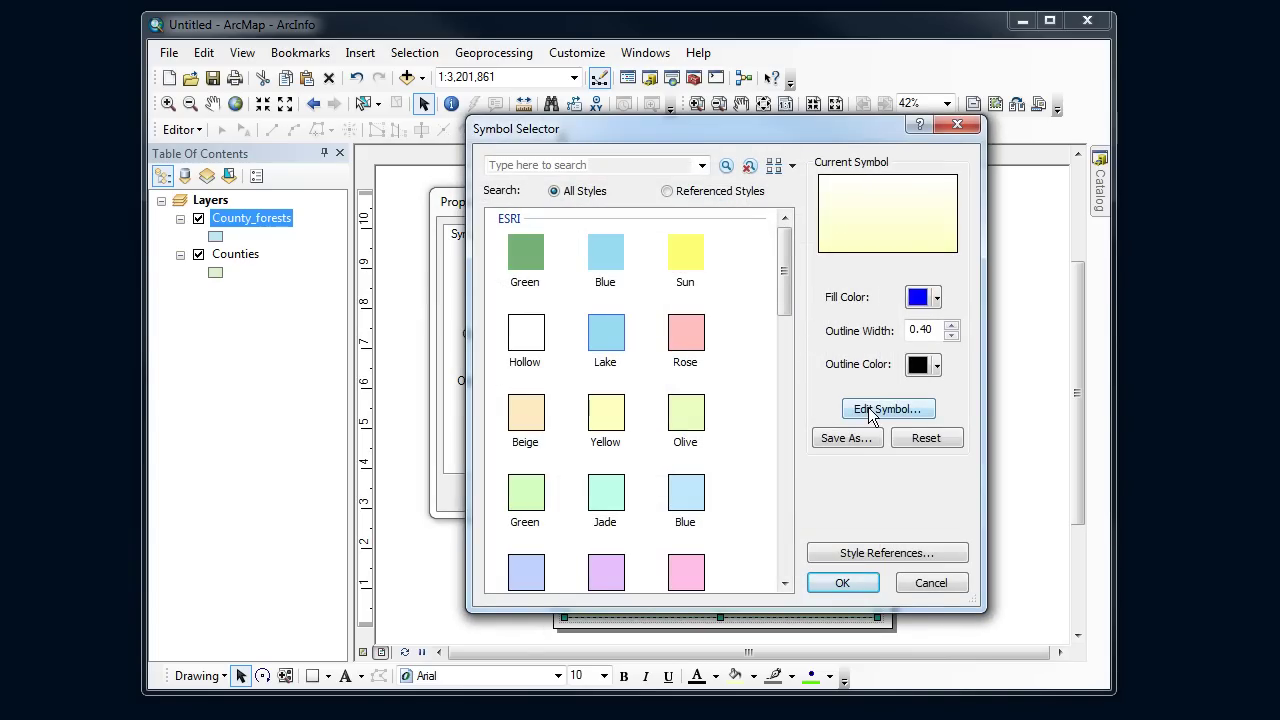
click(894, 410)
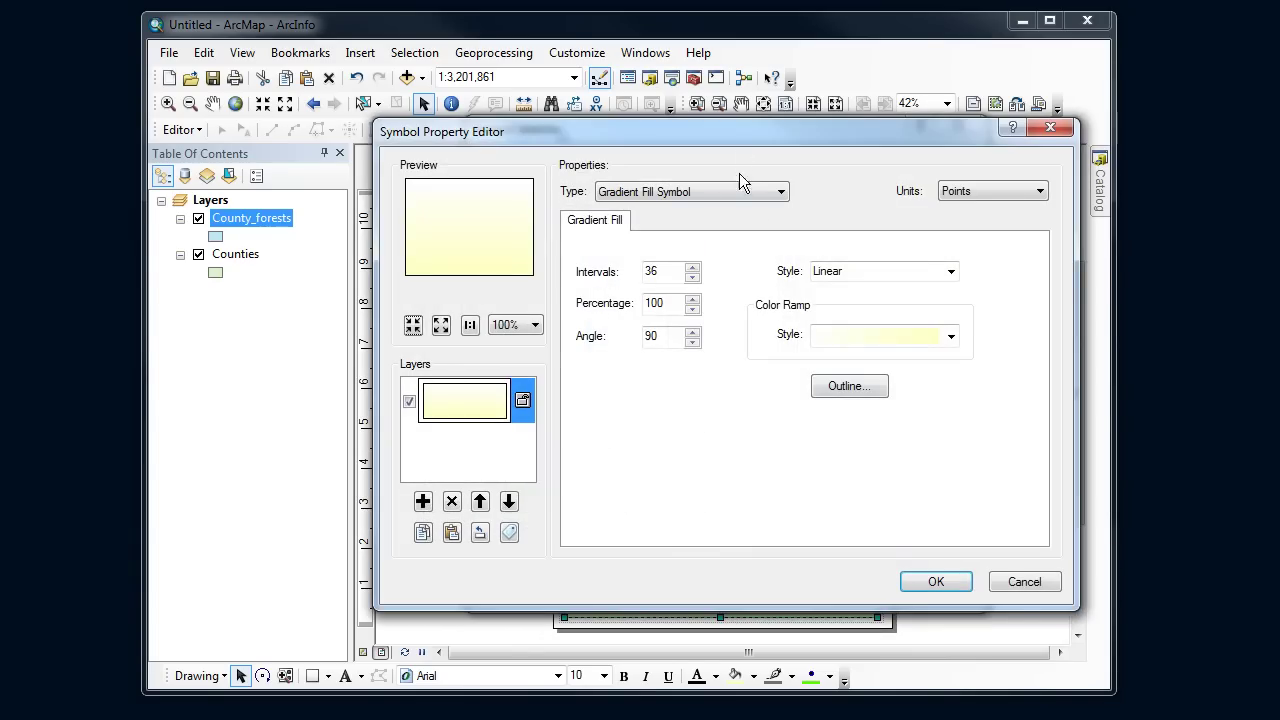
drag(740, 128, 661, 166)
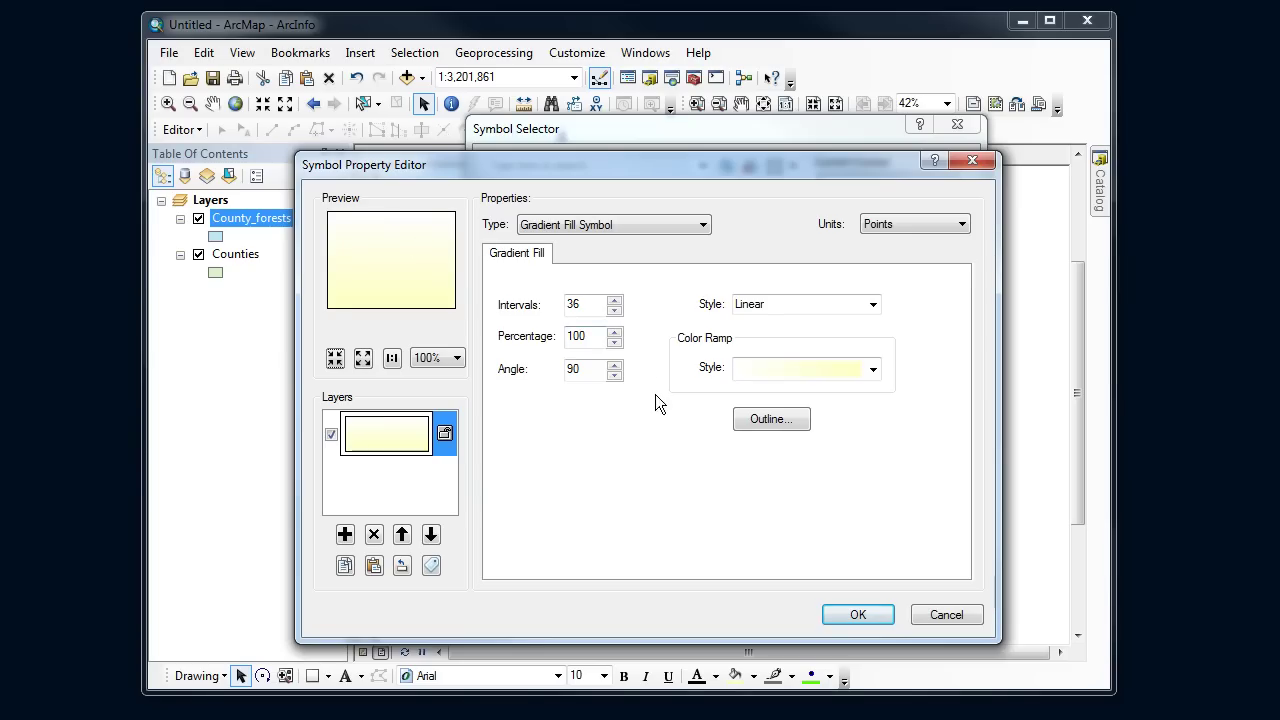
Choose the light purple-to-dark blue colour ramp for the gradient.
click(873, 370)
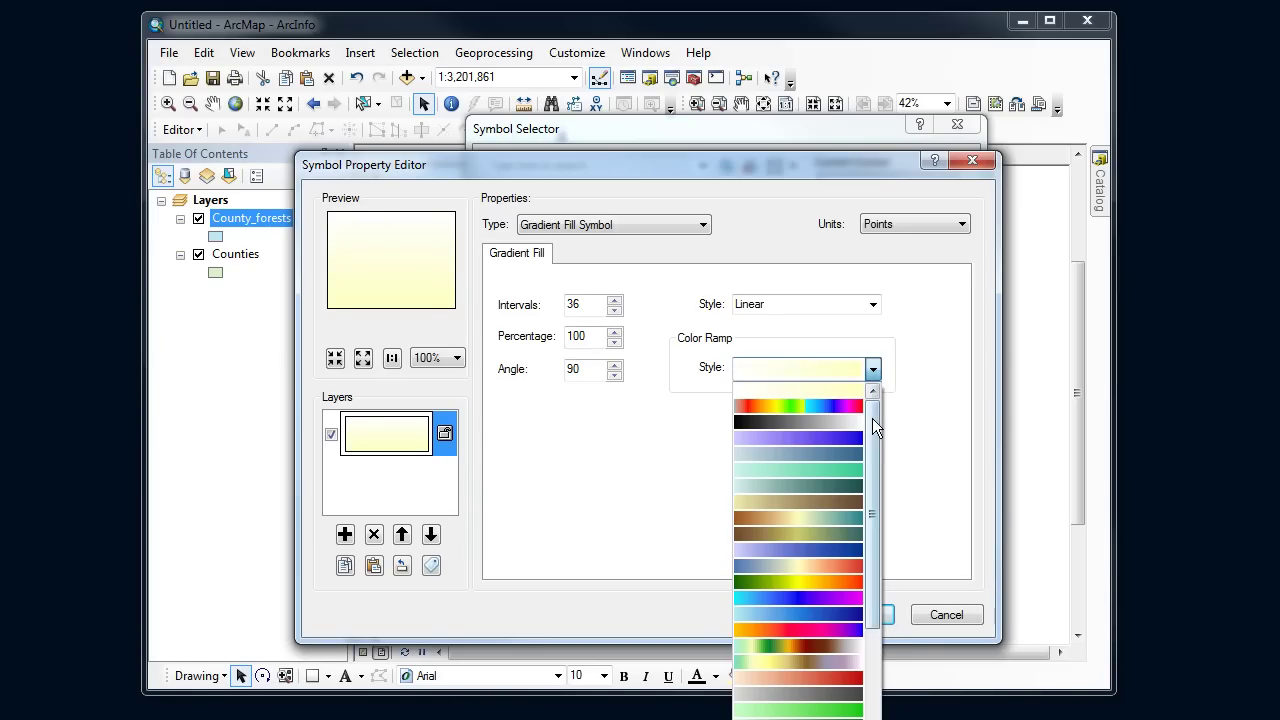
drag(872, 418, 866, 446)
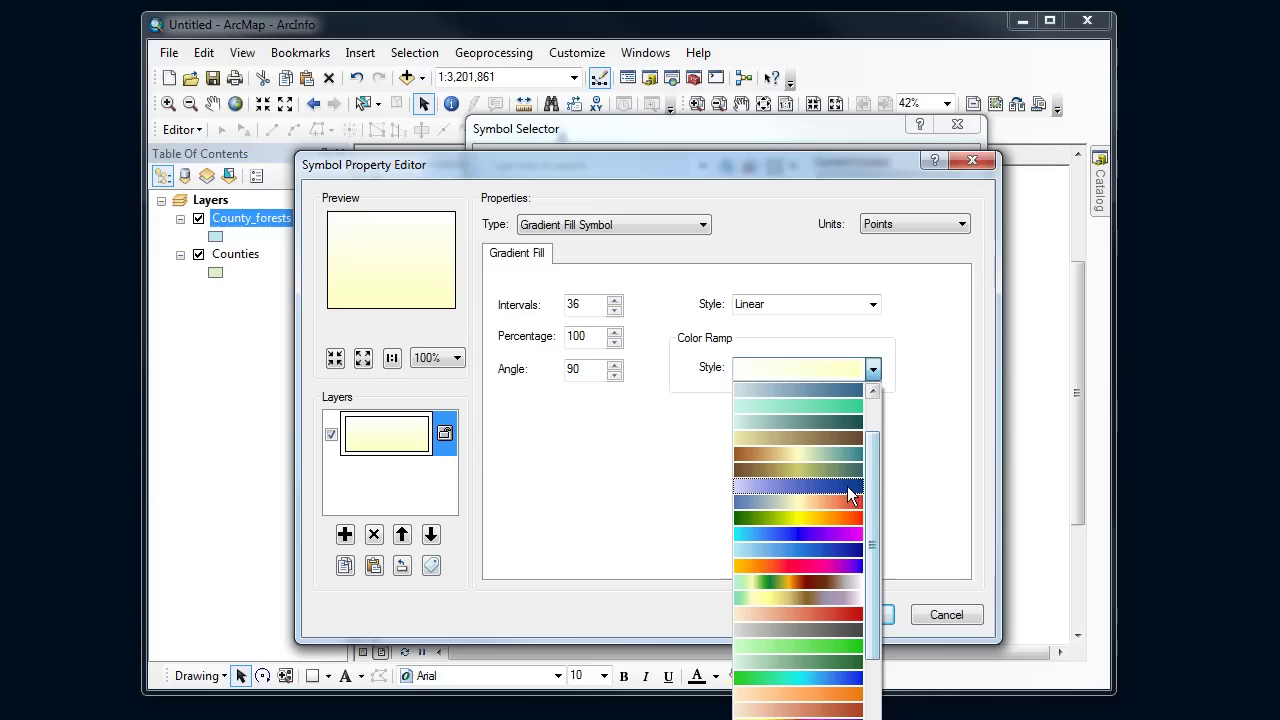
mouse_move(875, 479)
mouse_down()
mouse_move(883, 579)
mouse_move(879, 481)
mouse_up()
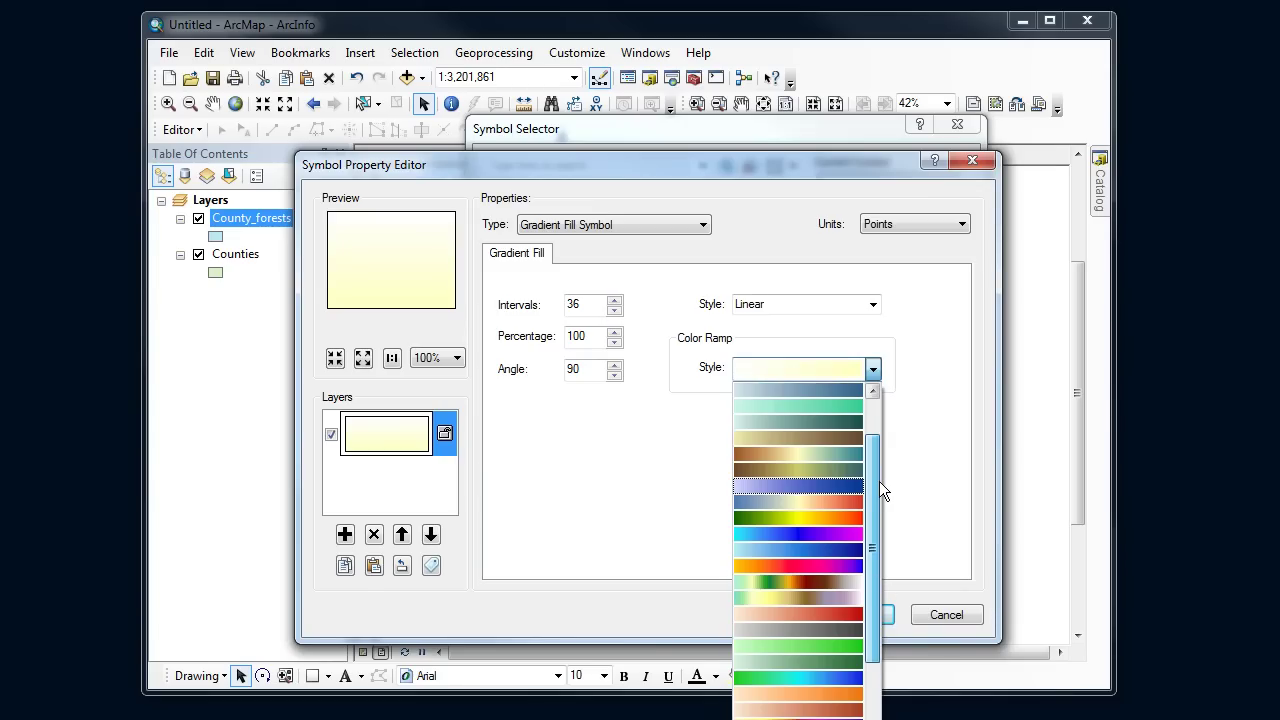
click(847, 483)
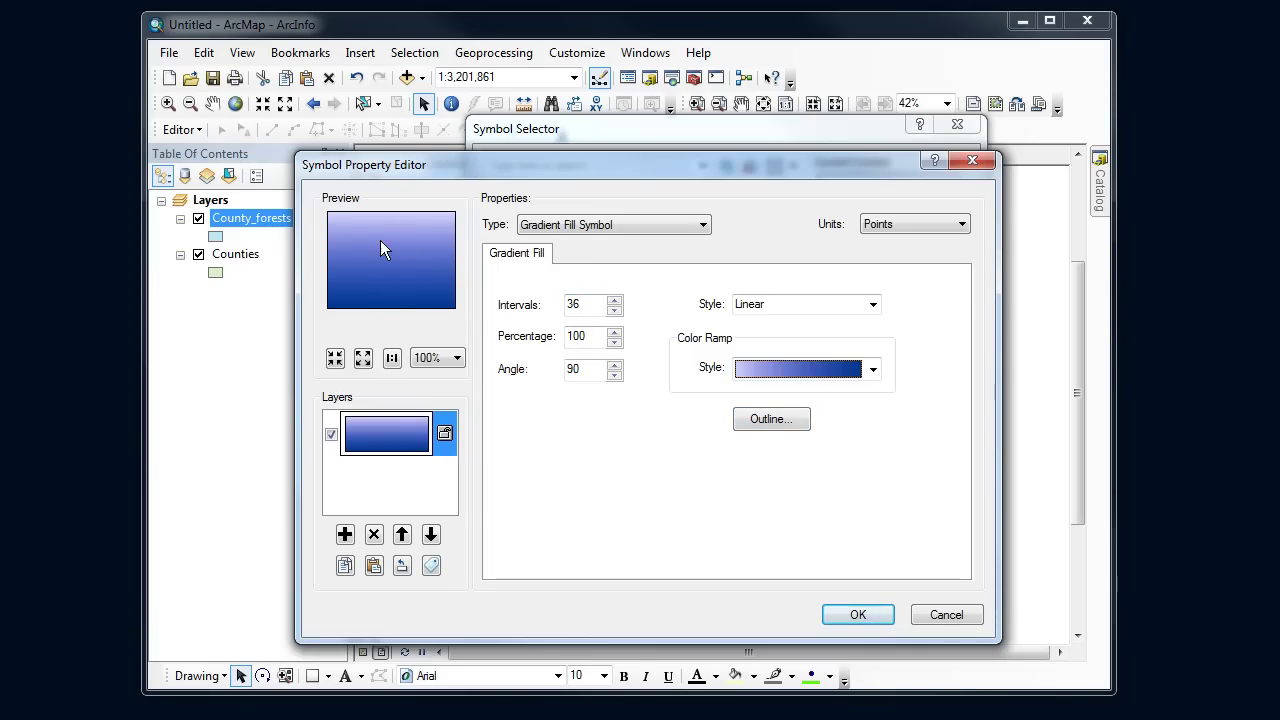
Change the gradient's Intervals value from 36 to 255.
click(584, 304)
drag(584, 304, 564, 304)
text(255)
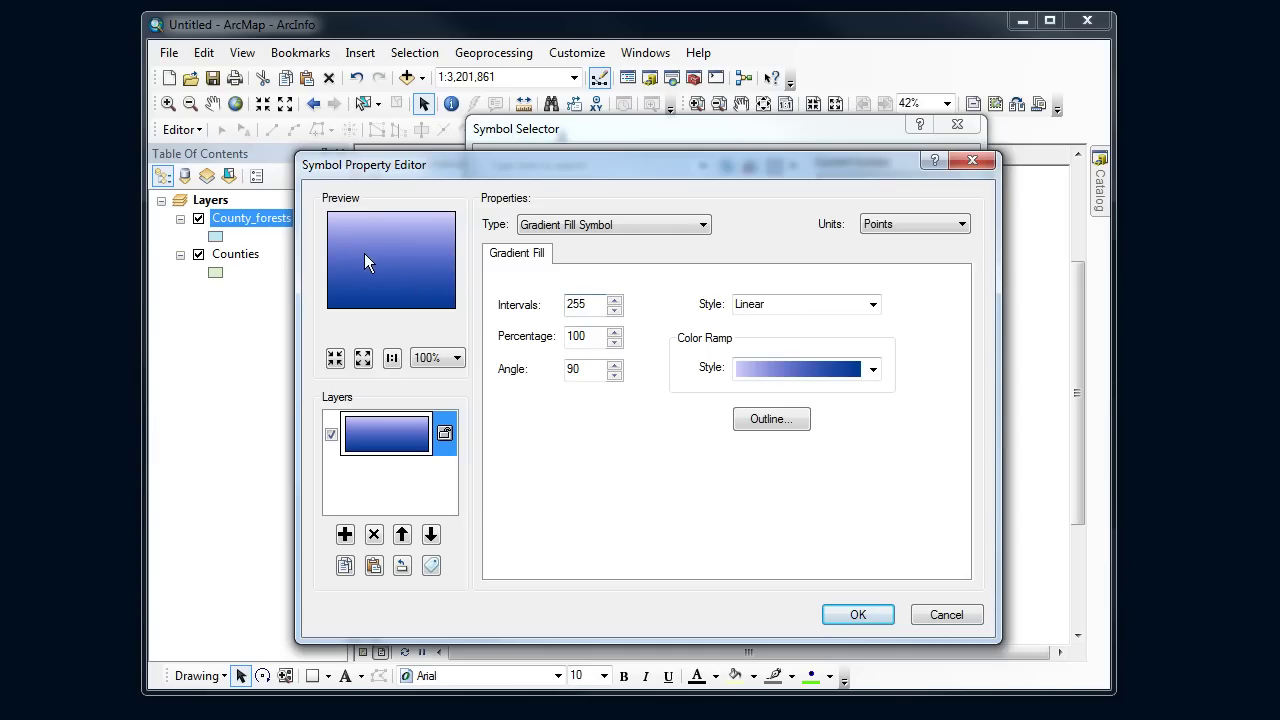
right_click(765, 368)
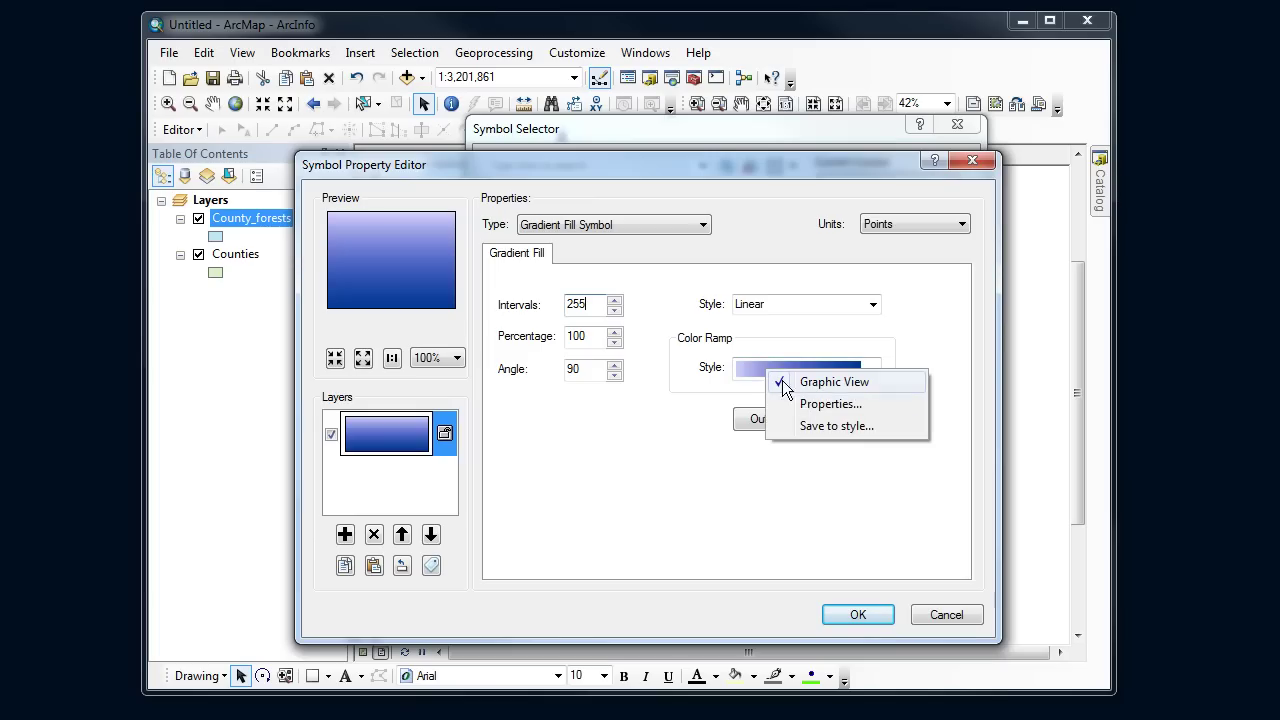
Set the colour ramp's Color 2 to light blue.
click(810, 408)
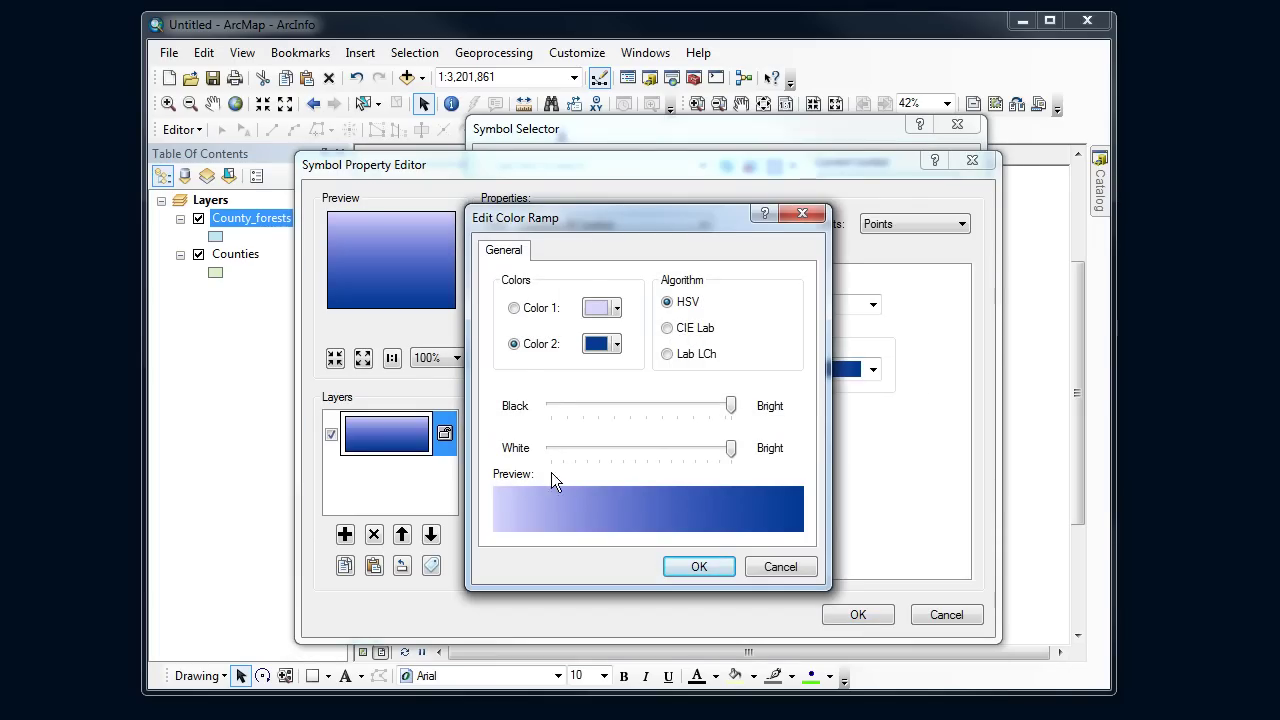
click(616, 345)
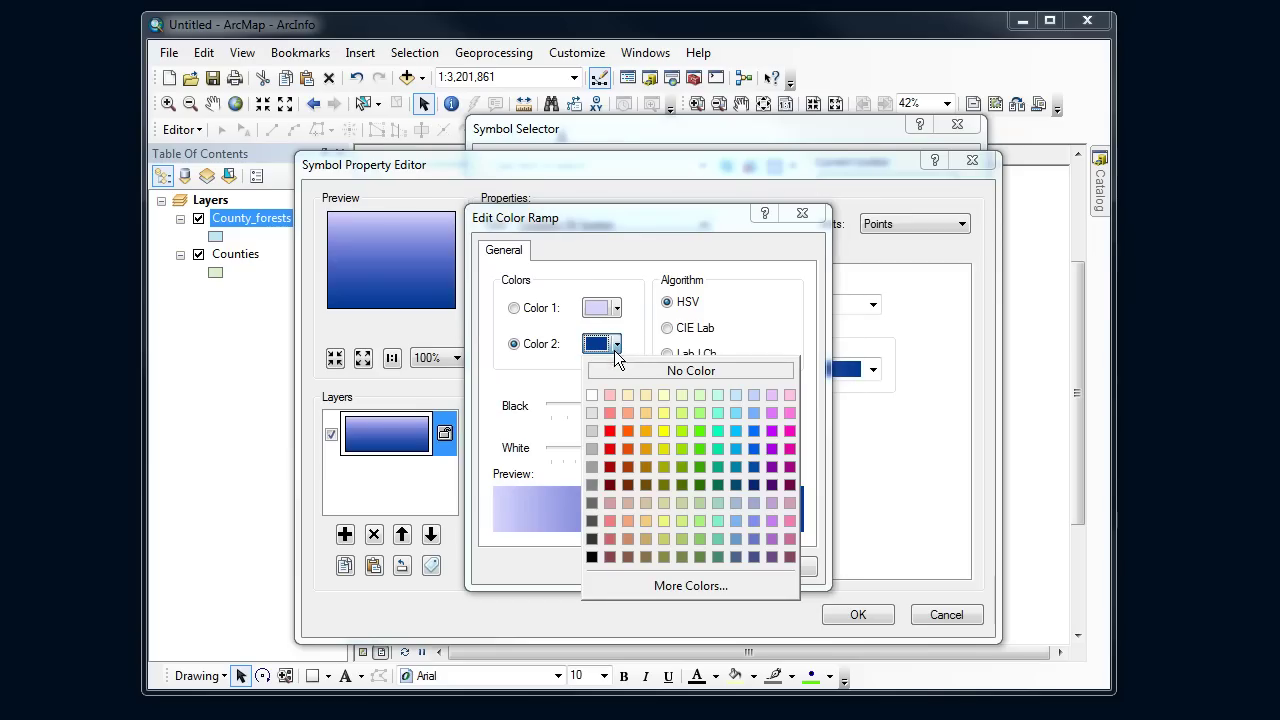
click(753, 430)
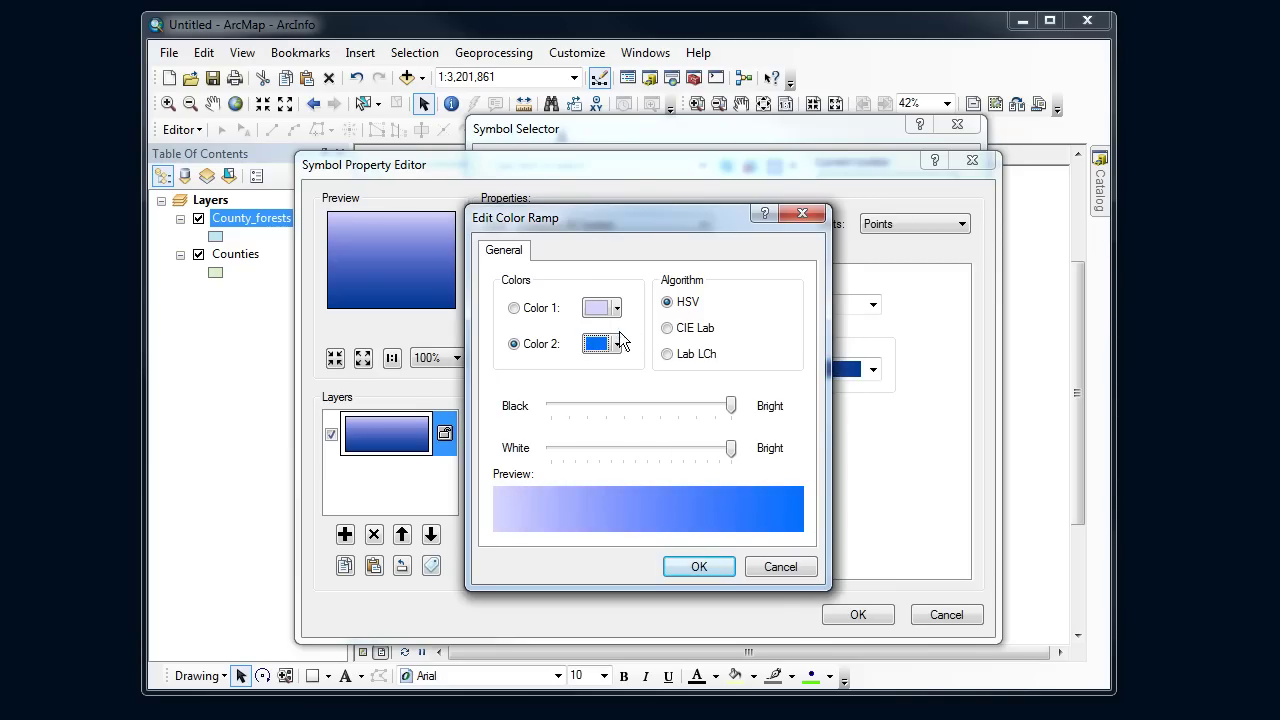
click(617, 344)
click(752, 413)
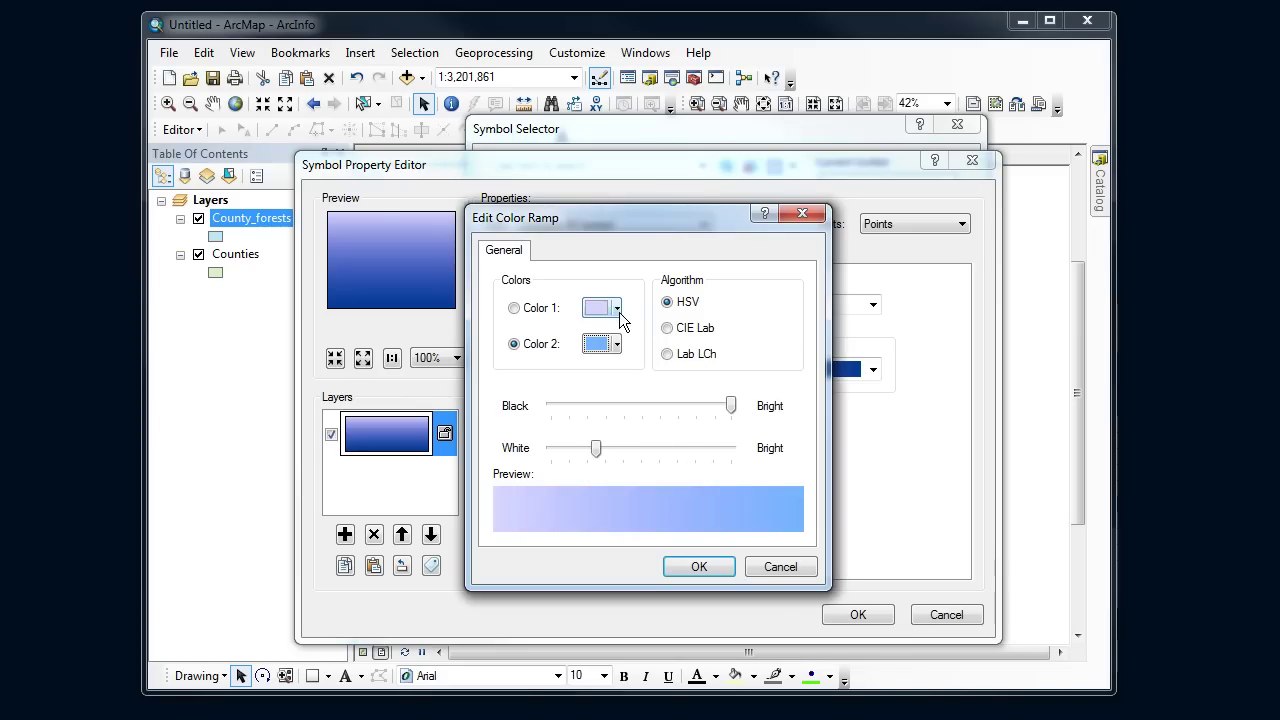
Make Color 1 nearly white by lowering saturation to 3, and confirm the ramp.
click(617, 309)
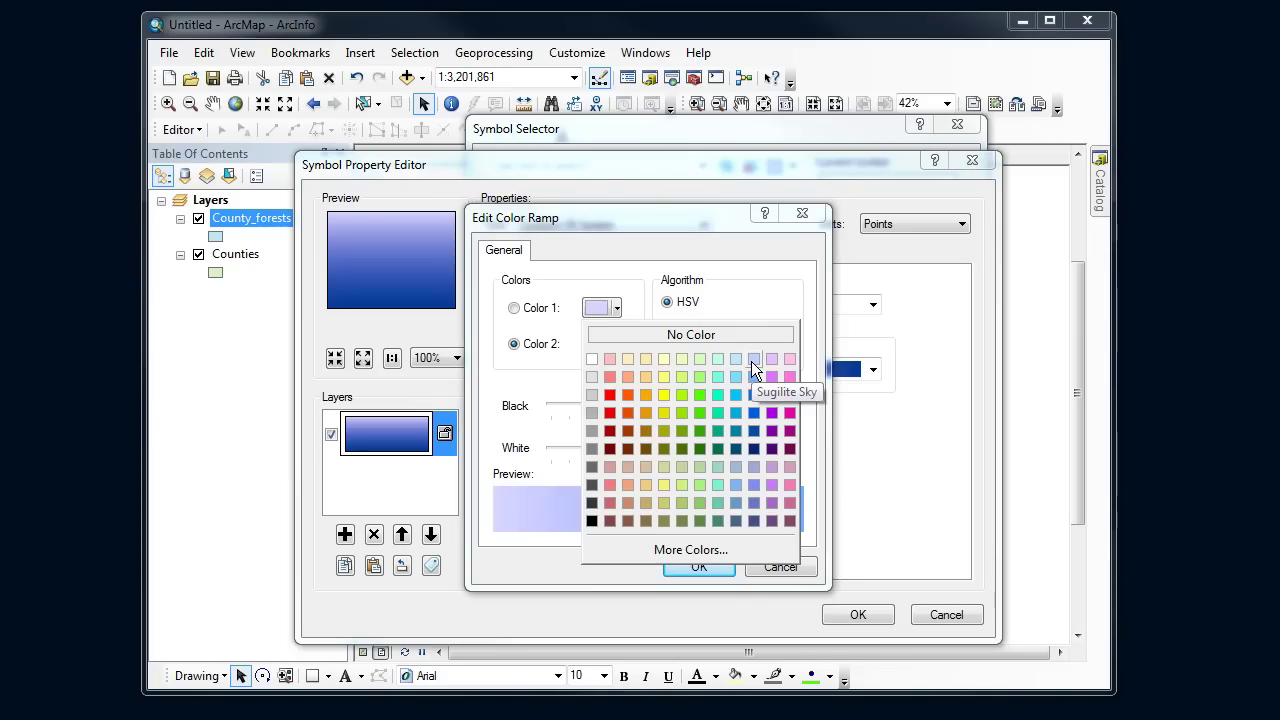
click(672, 550)
drag(587, 395, 567, 396)
click(672, 483)
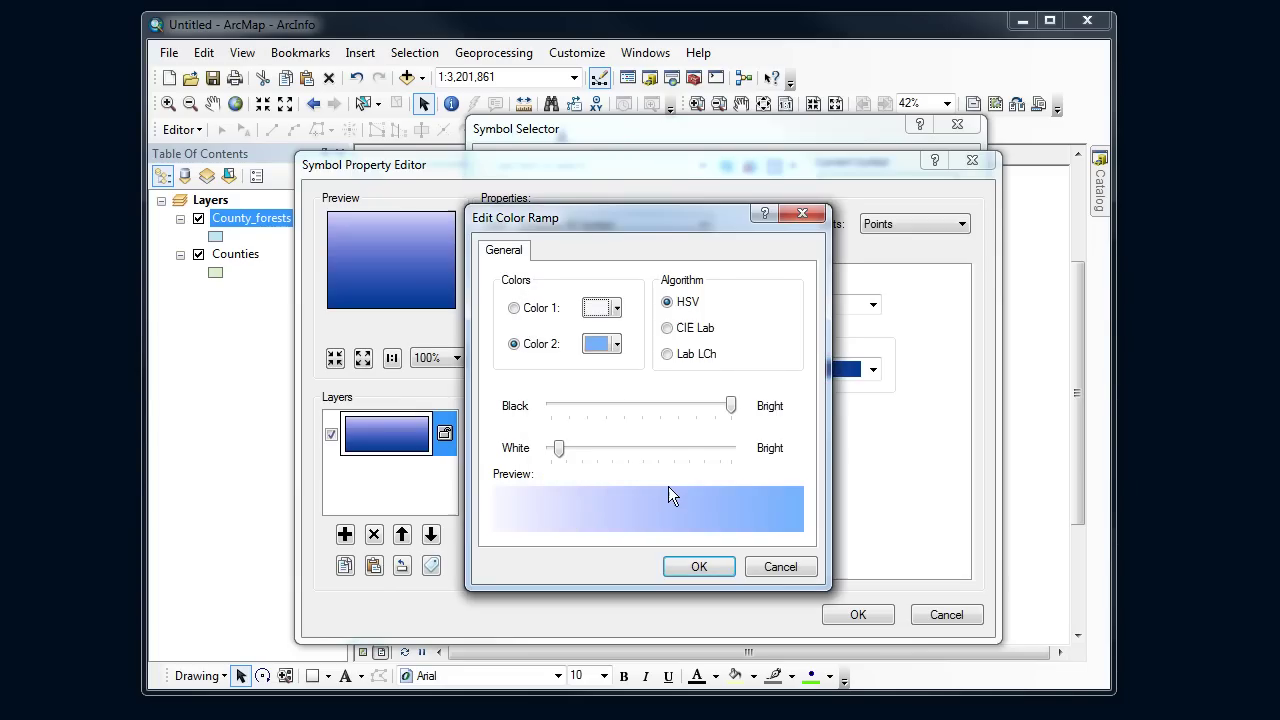
click(700, 562)
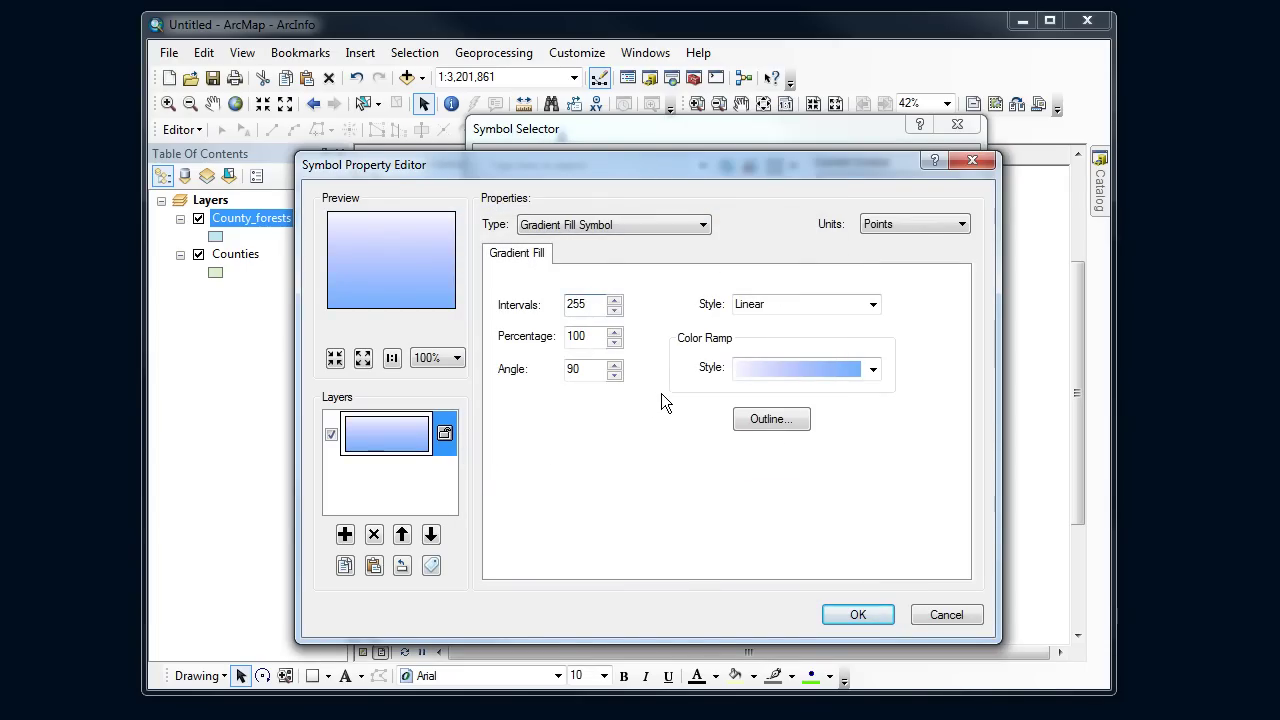
Accept the white-to-light-blue gradient in all dialogs to apply it to the background.
click(848, 613)
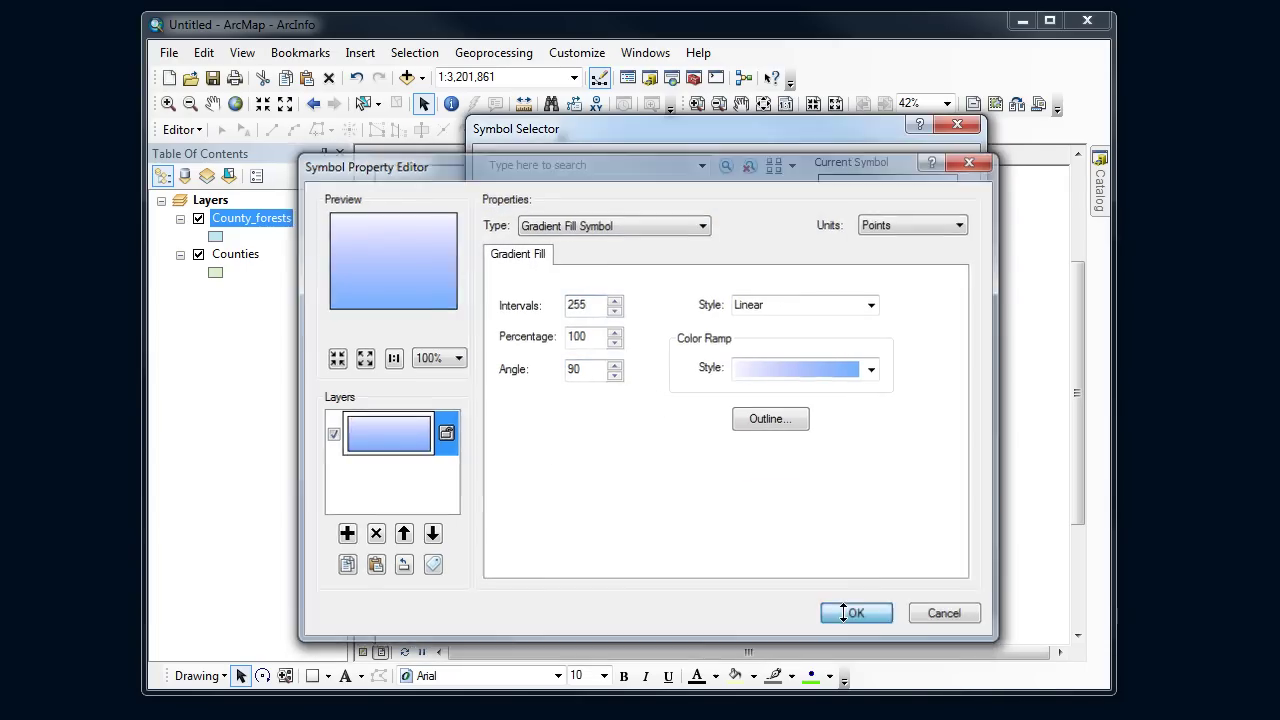
click(845, 583)
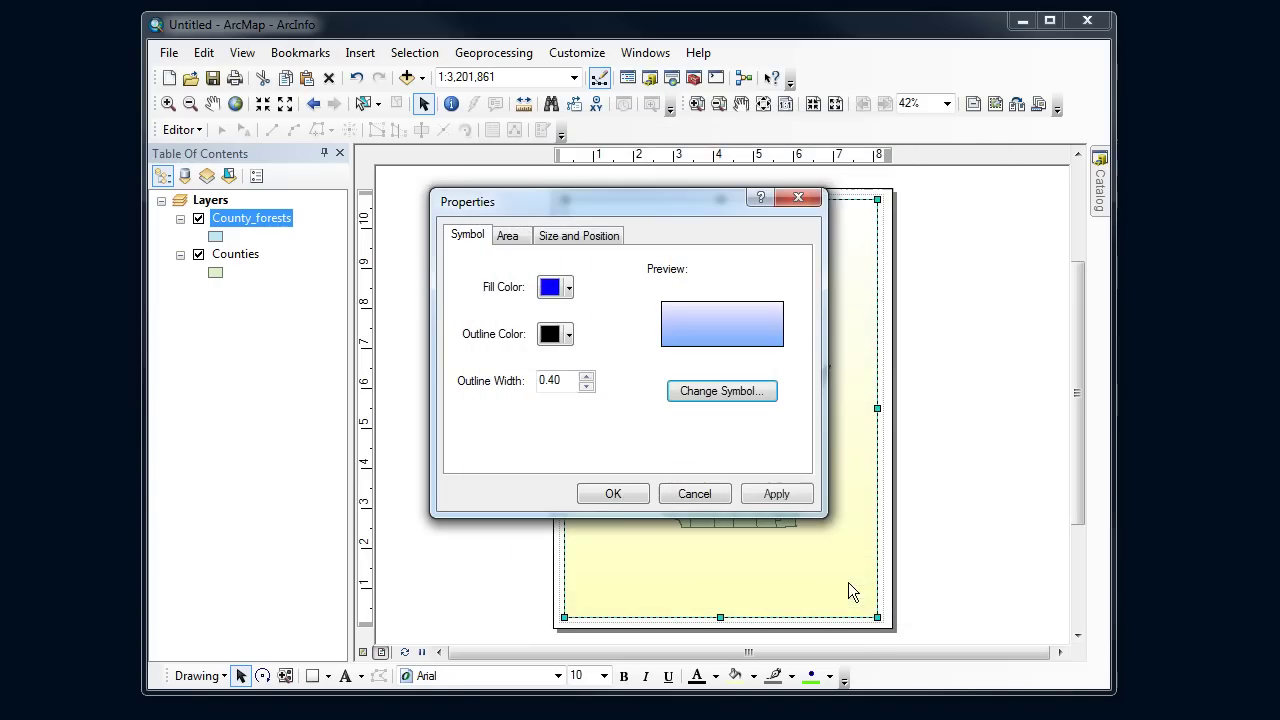
click(614, 494)
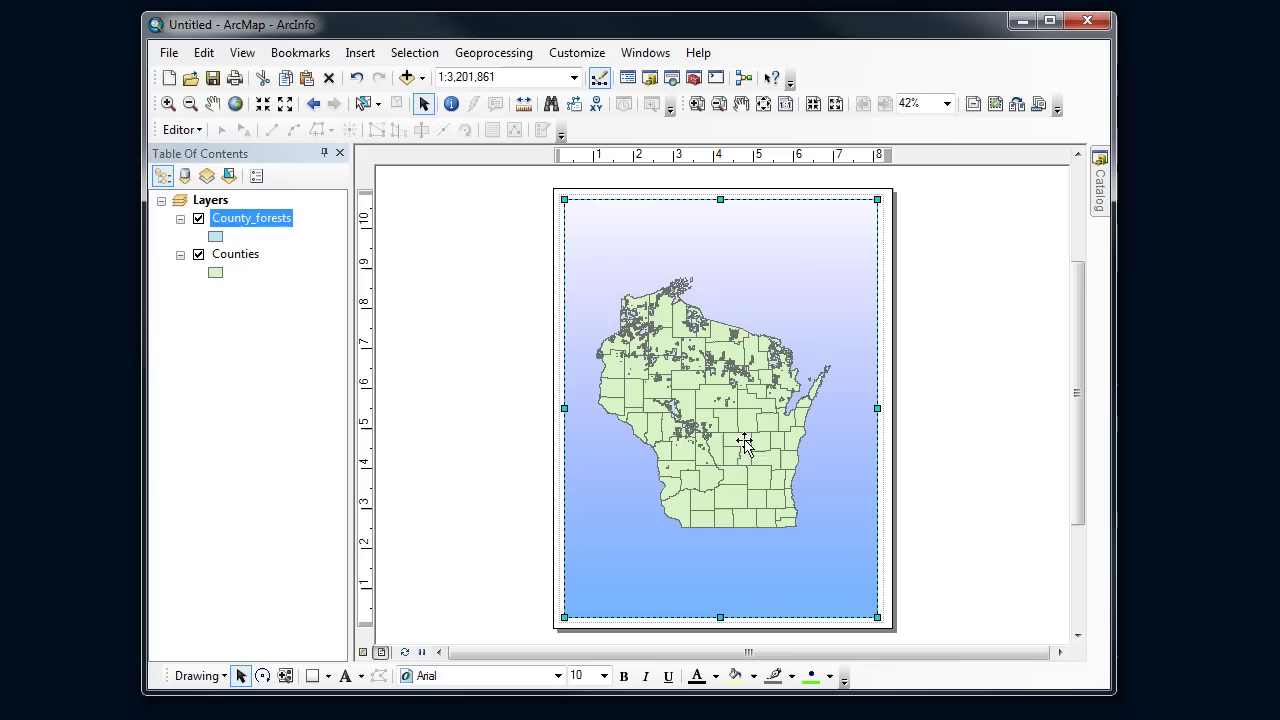
Deselect and reselect the map frame to inspect the new gradient background.
click(955, 414)
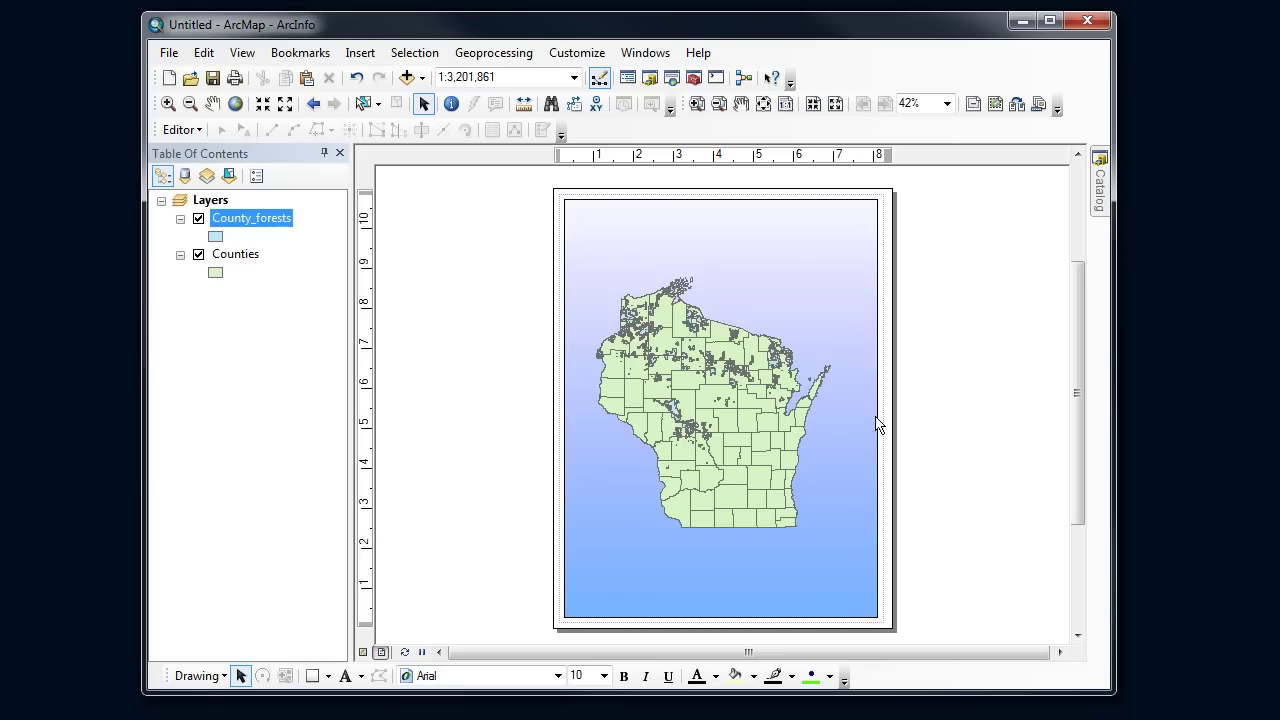
click(718, 438)
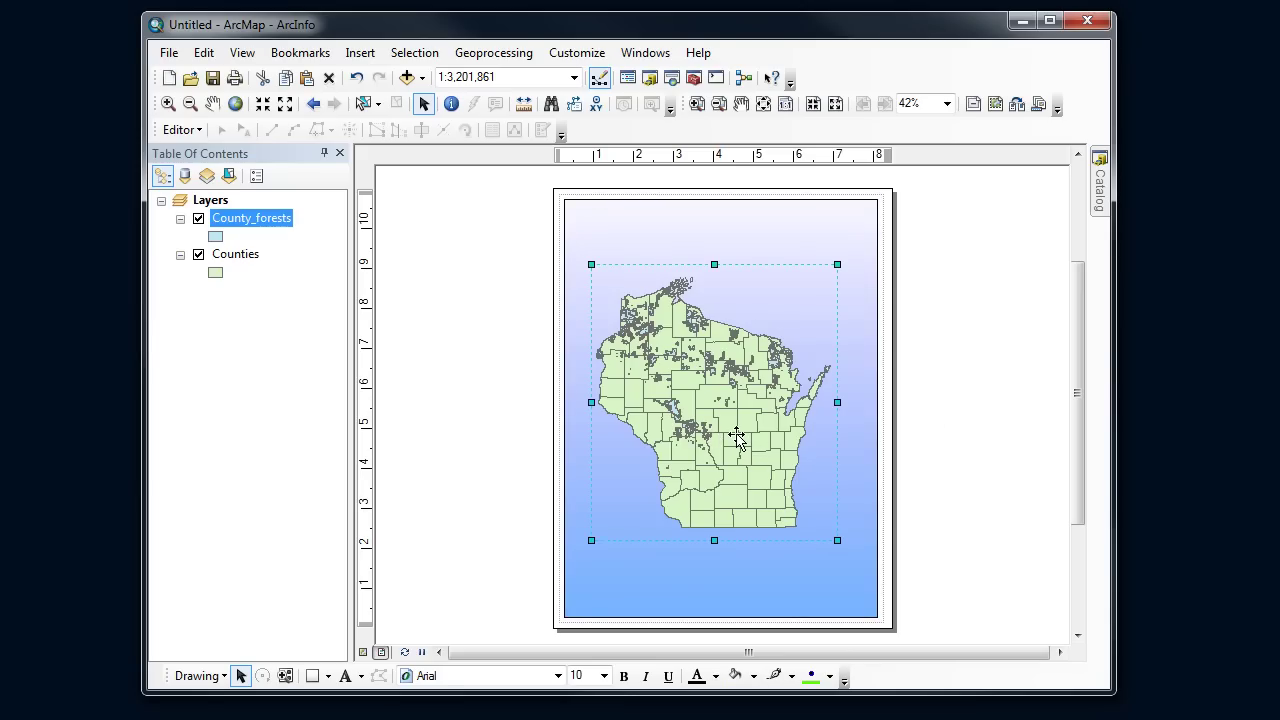
click(920, 471)
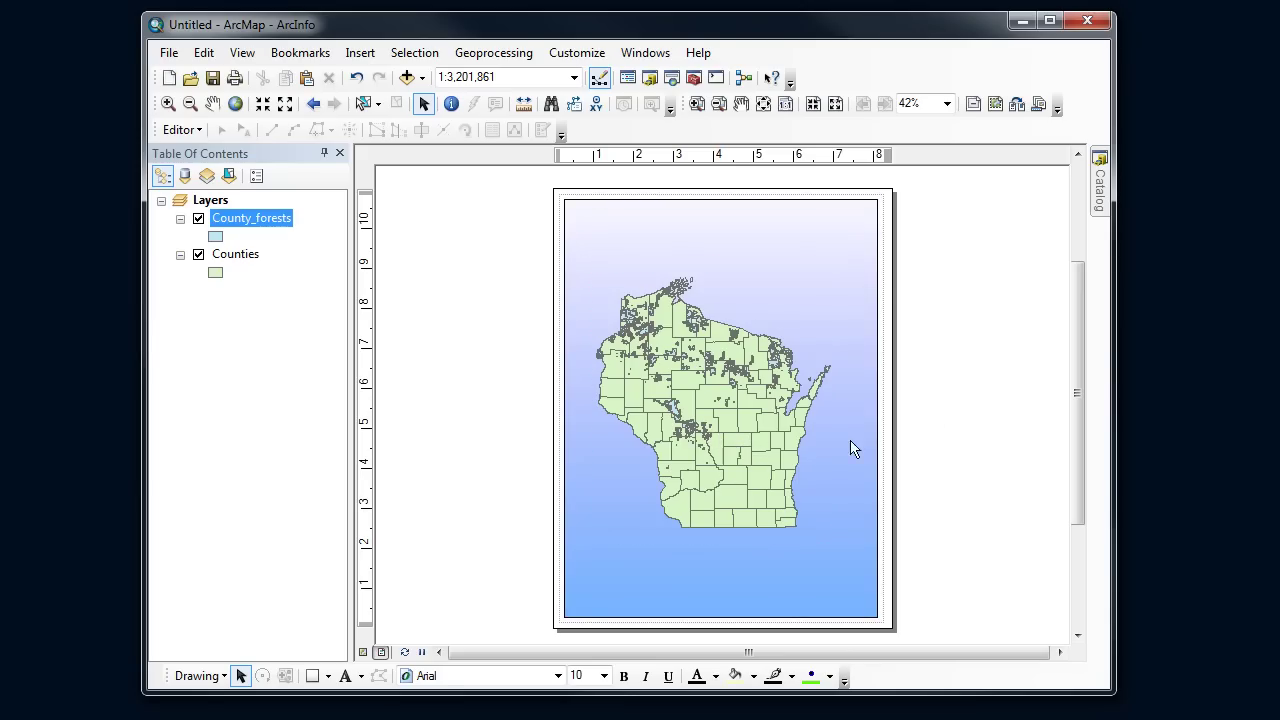
click(824, 300)
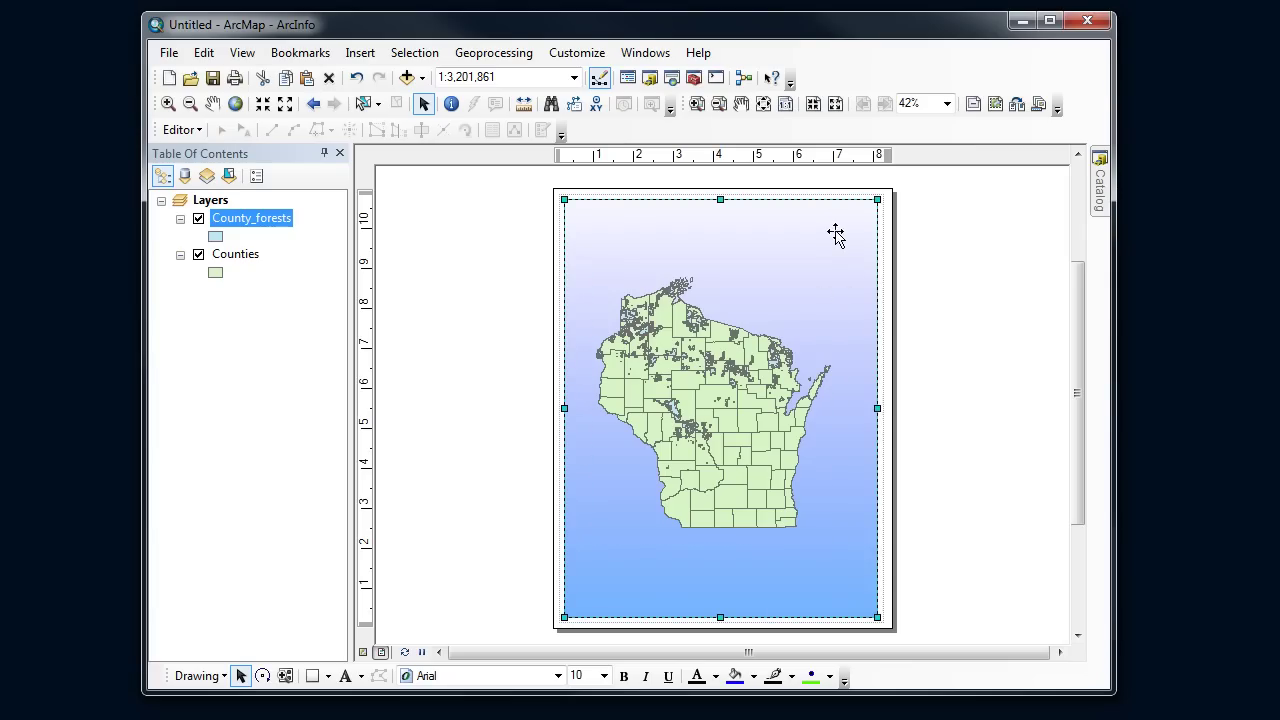
right_click(830, 238)
Switch the background rectangle's gradient fill to the rainbow colour ramp, pink at top to dark red at bottom.
click(906, 575)
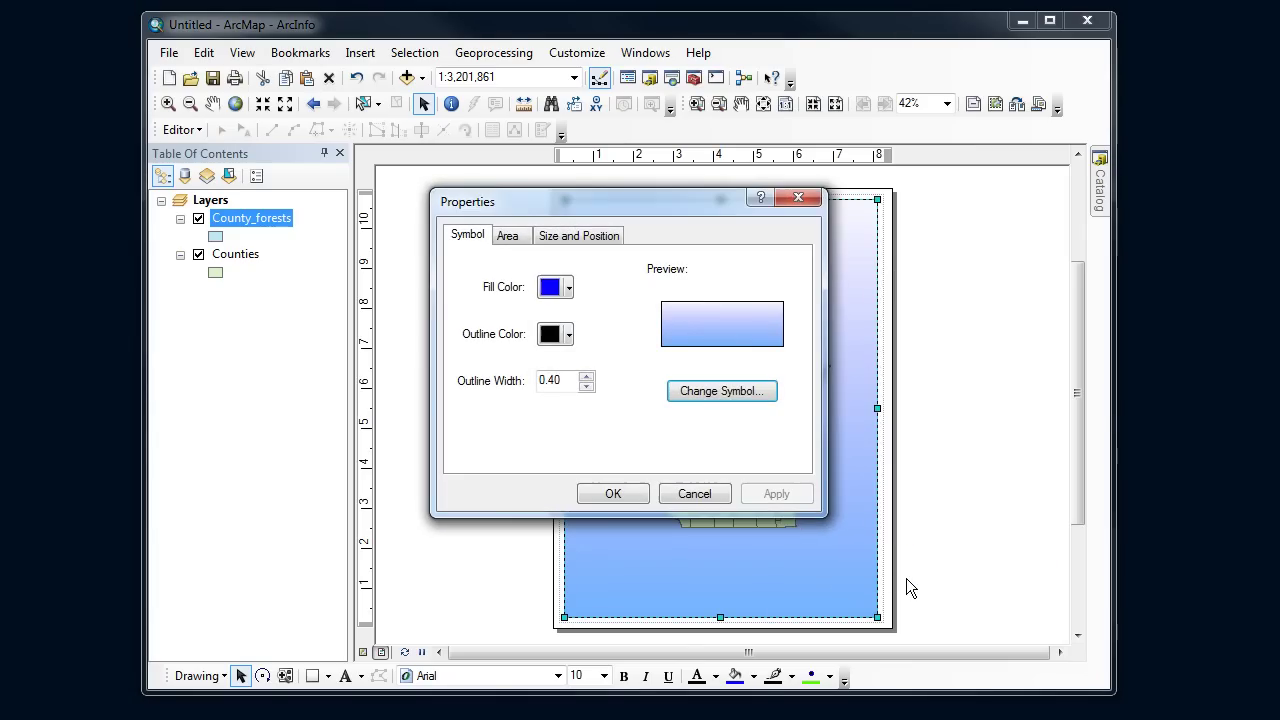
click(737, 391)
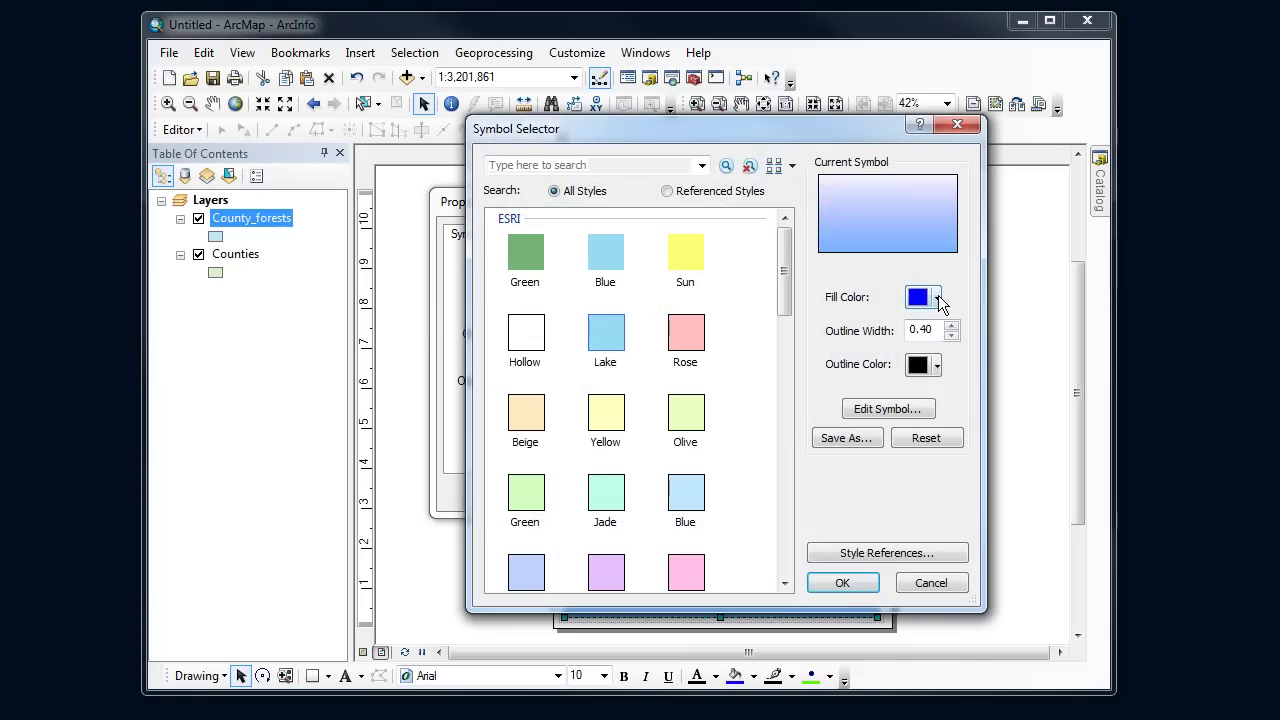
click(922, 409)
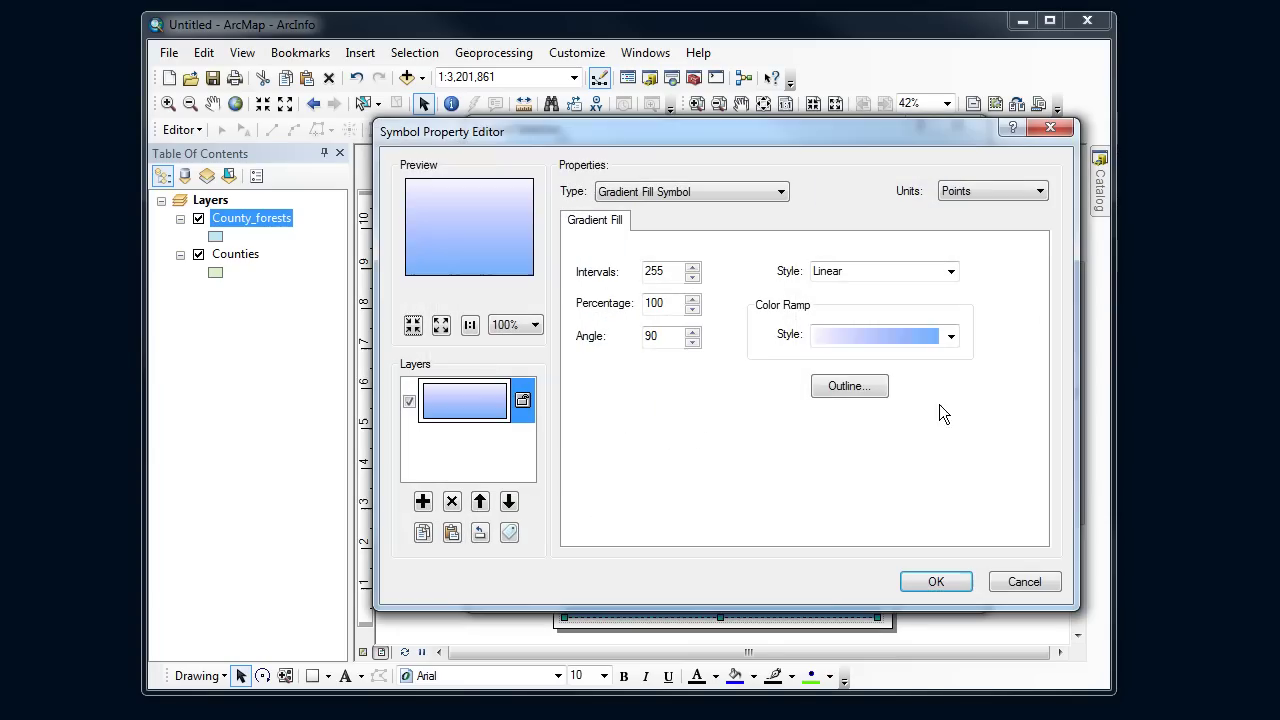
click(950, 336)
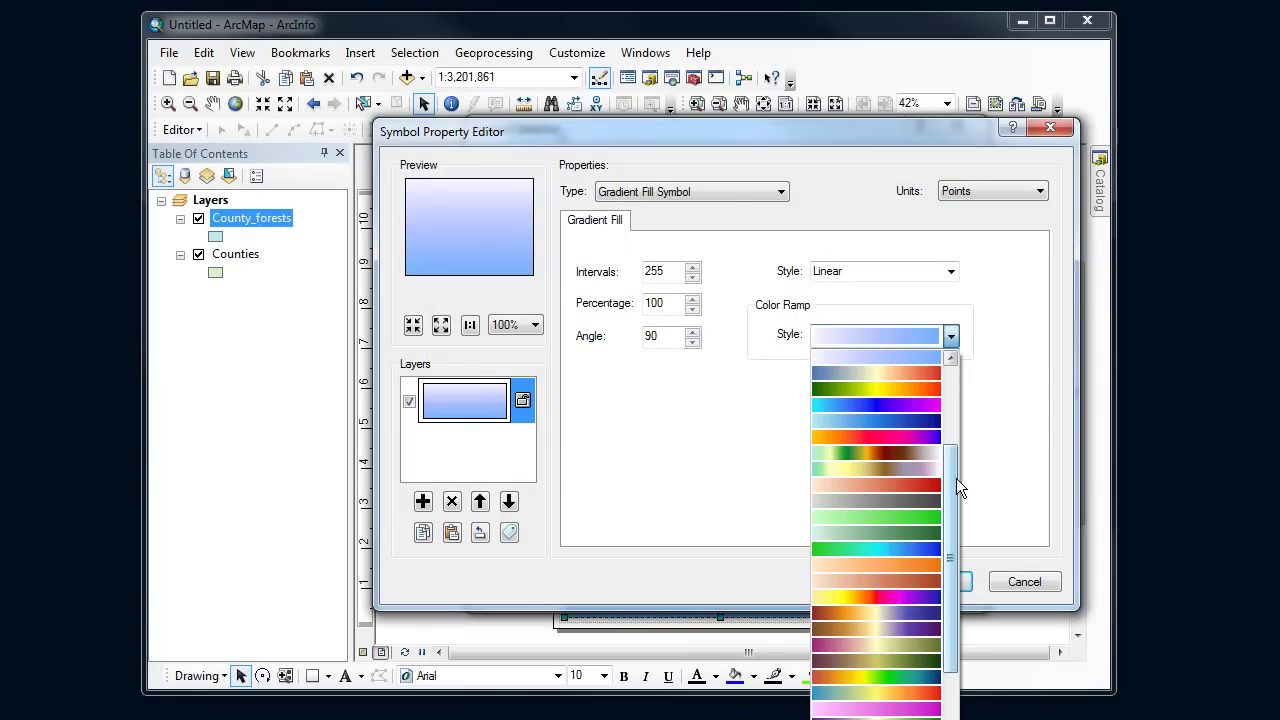
drag(954, 452, 974, 639)
click(937, 710)
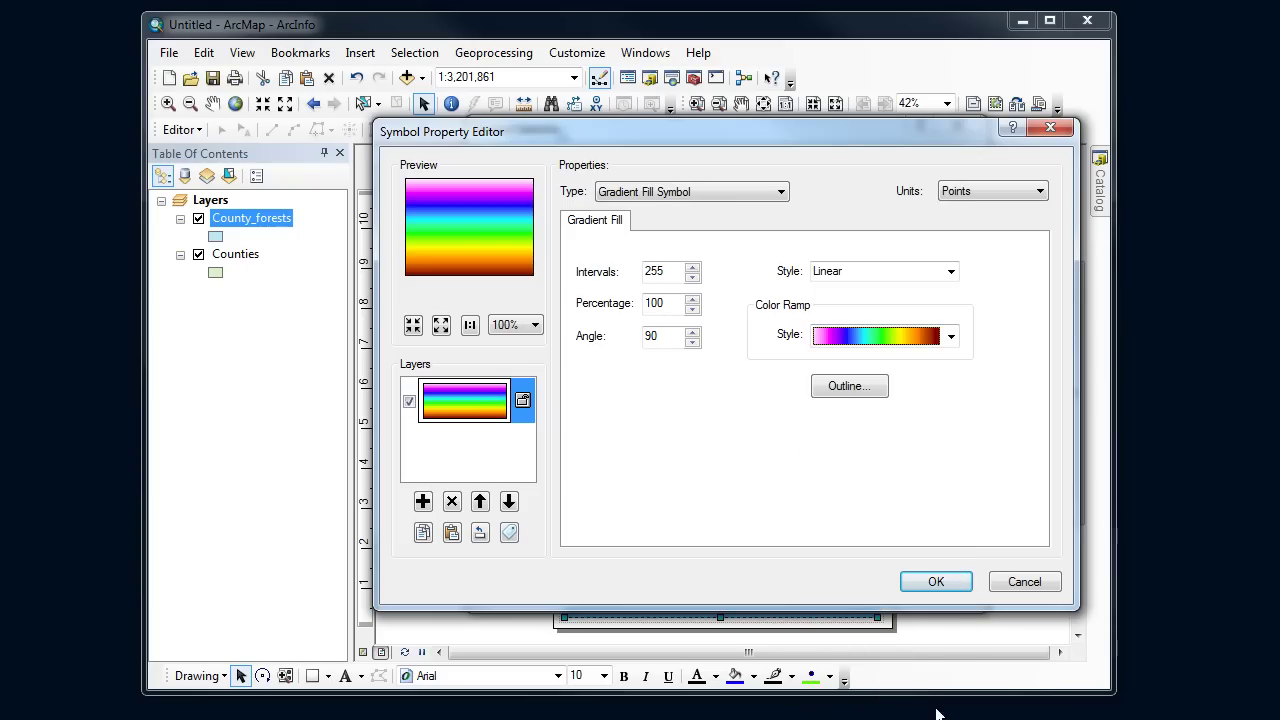
click(946, 586)
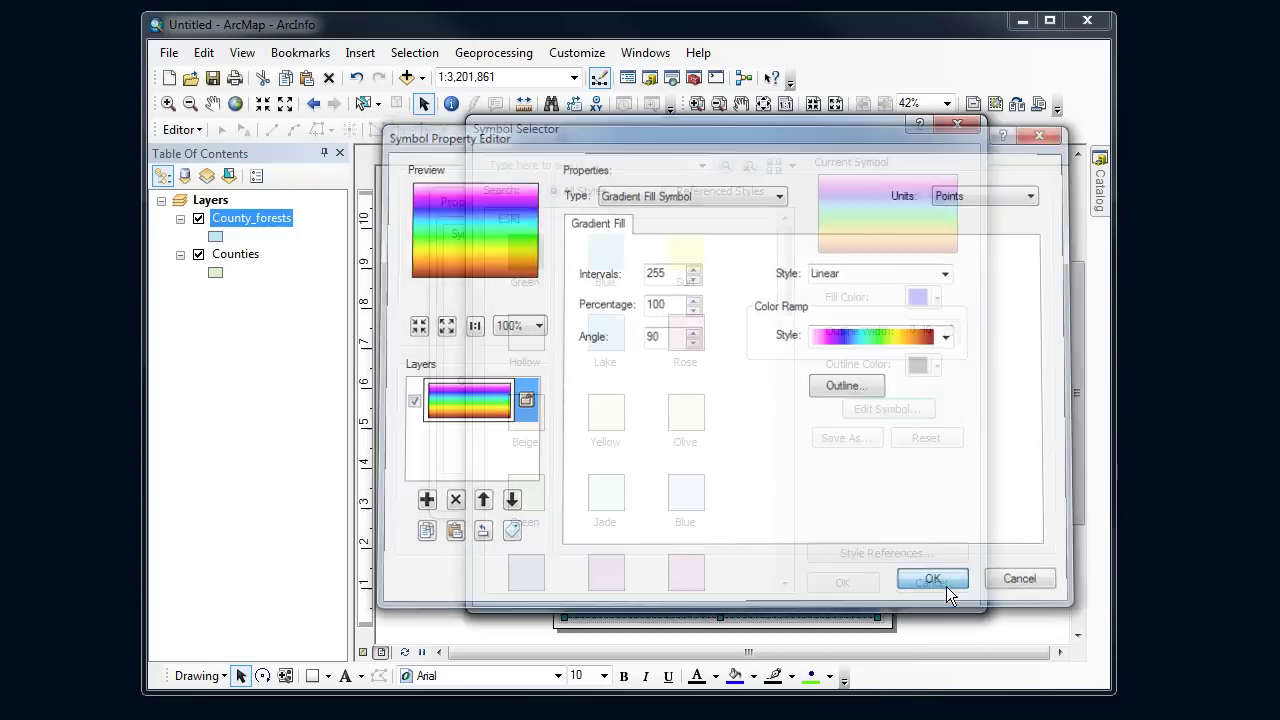
click(842, 583)
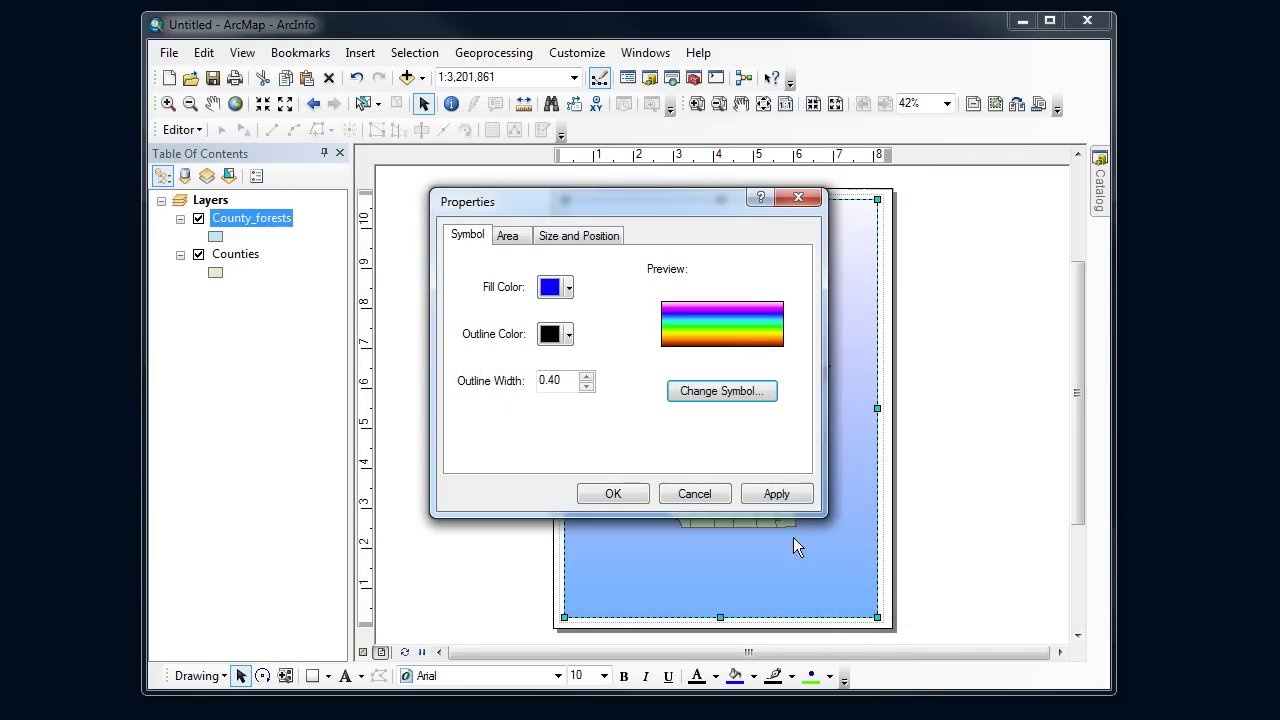
click(613, 494)
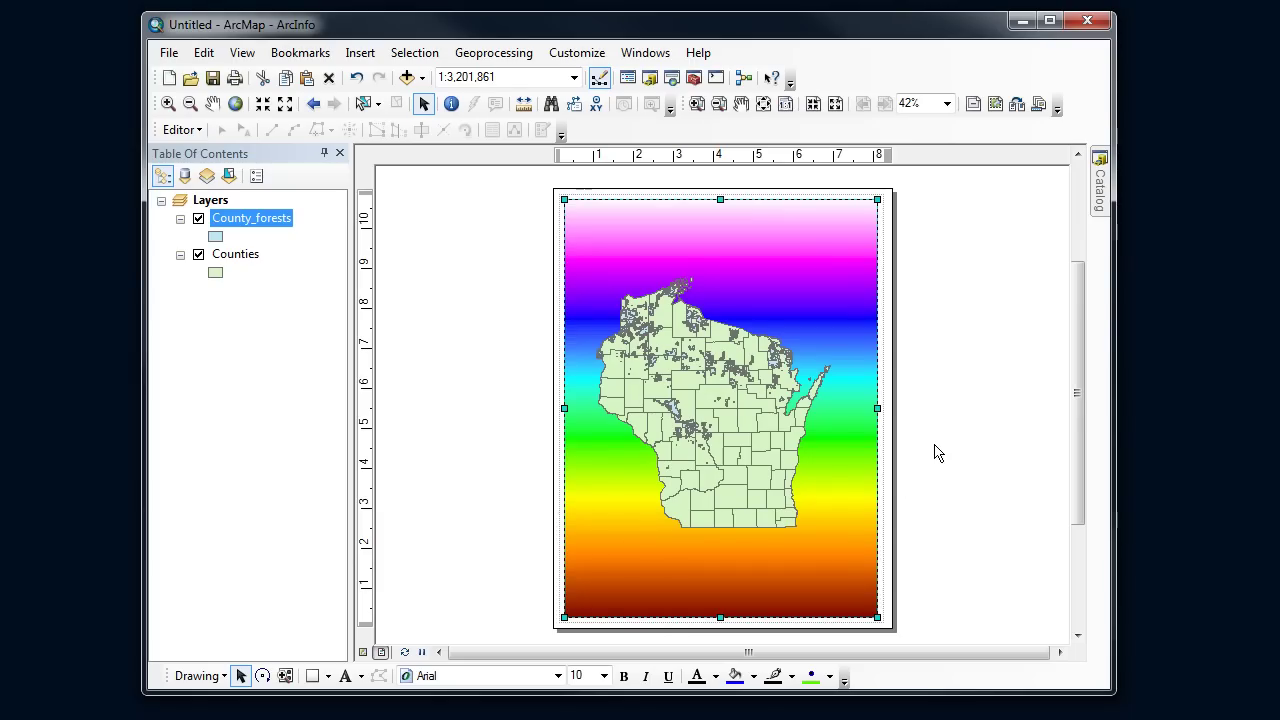